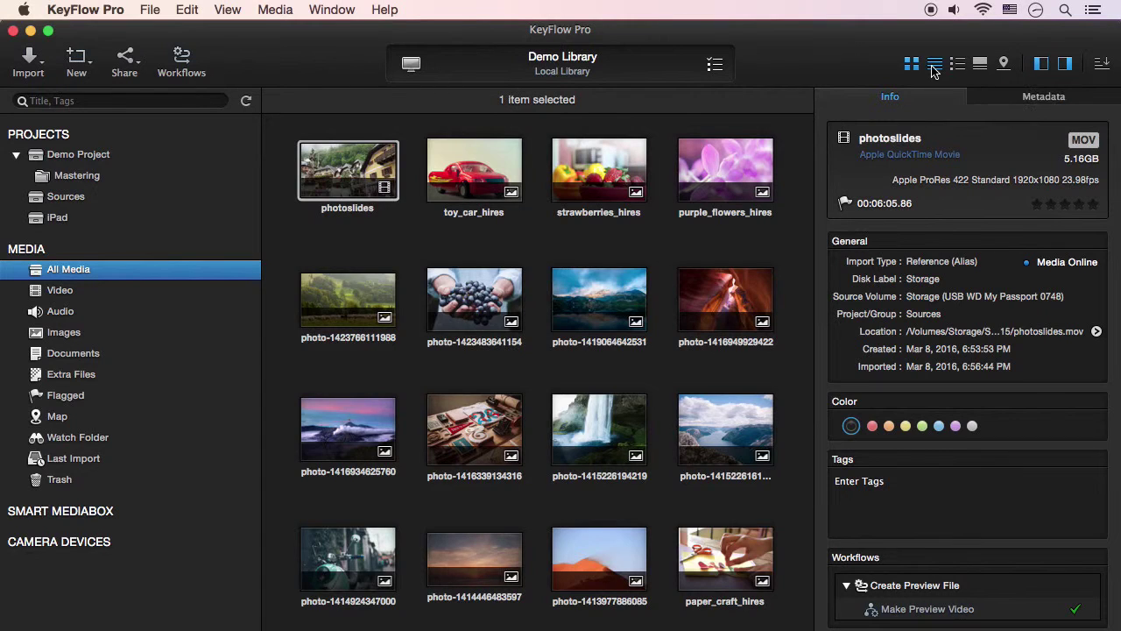
Preview the column list, thumbnail list, large player and map browser views.
left_click(935, 65)
left_click(957, 65)
left_click(980, 65)
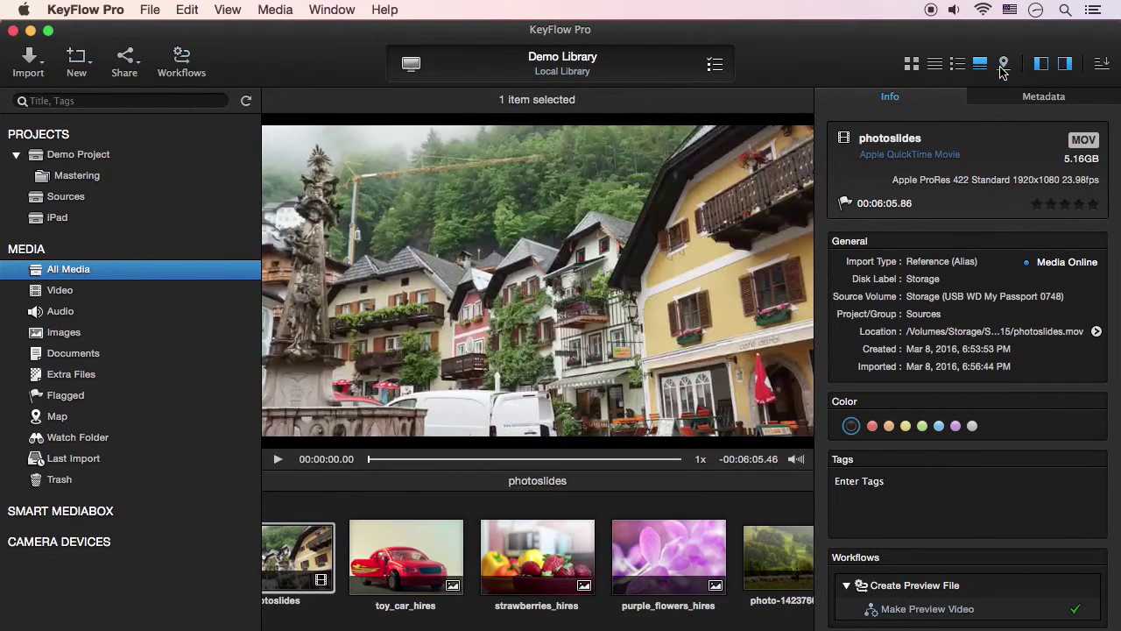
left_click(1003, 69)
Return to the thumbnail grid, maximize the library window and enlarge the thumbnails.
left_click(911, 67)
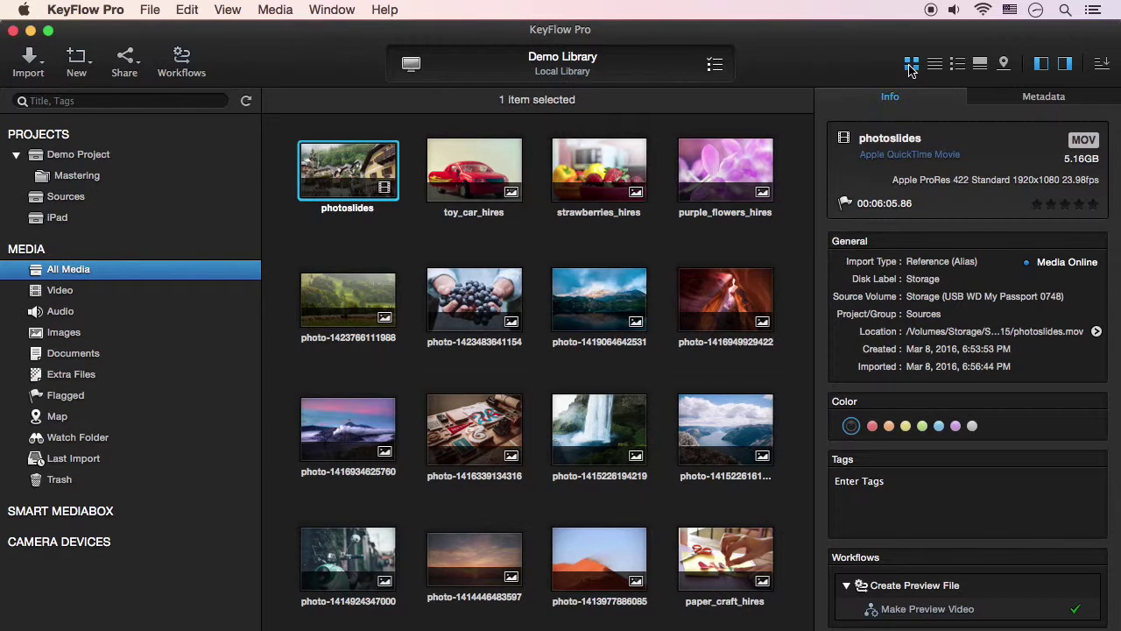
left_click(48, 31)
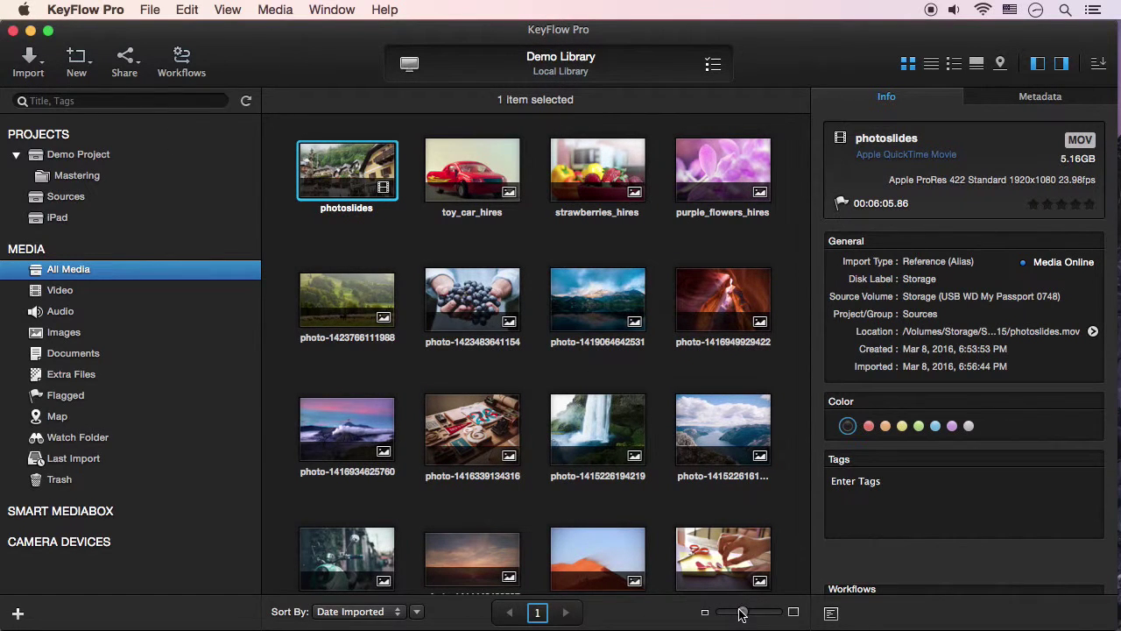
mouse_move(741, 614)
left_mouse_down()
mouse_move(769, 615)
mouse_move(742, 620)
left_mouse_up()
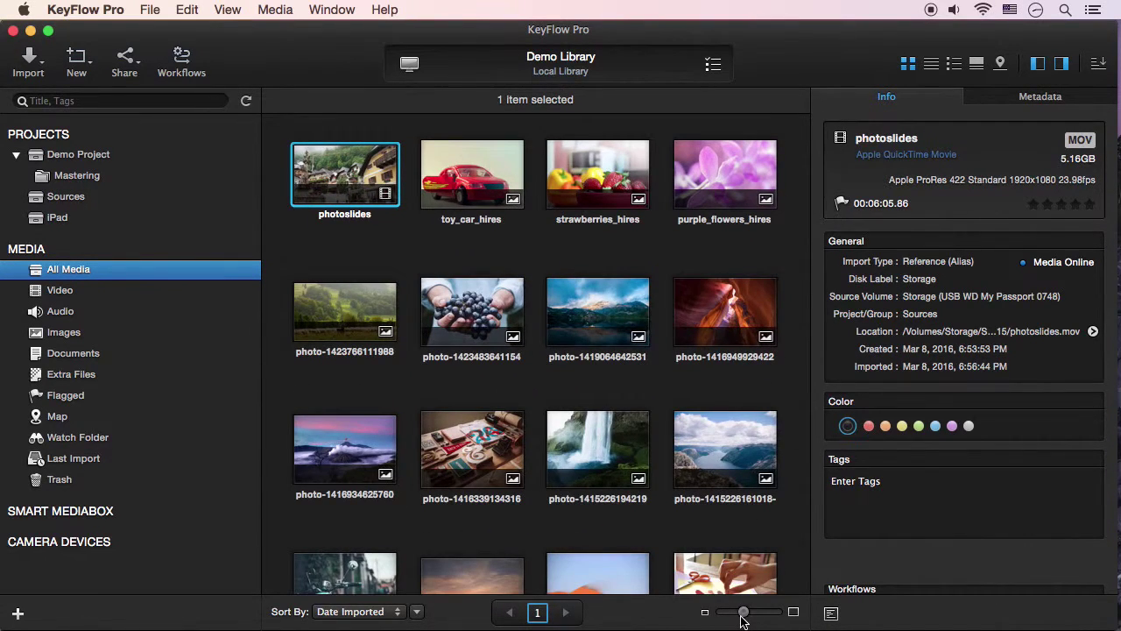
In the column list, hide the Extension column and move Date Imported after Import Type.
left_click(932, 67)
scroll(701, 201, "right", 10)
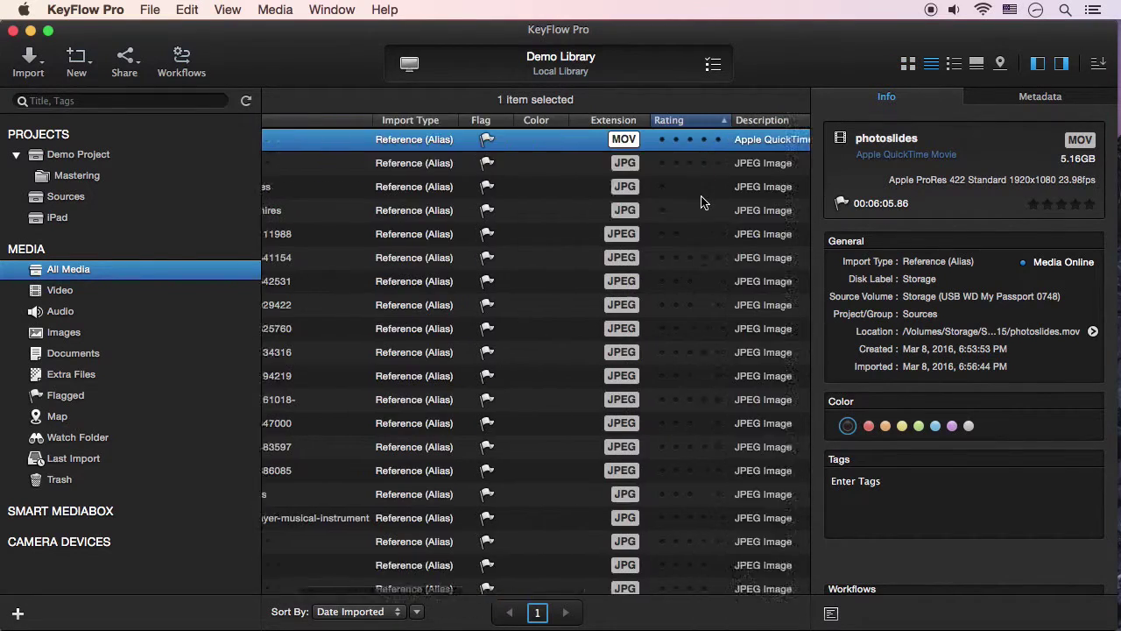
right_click(599, 120)
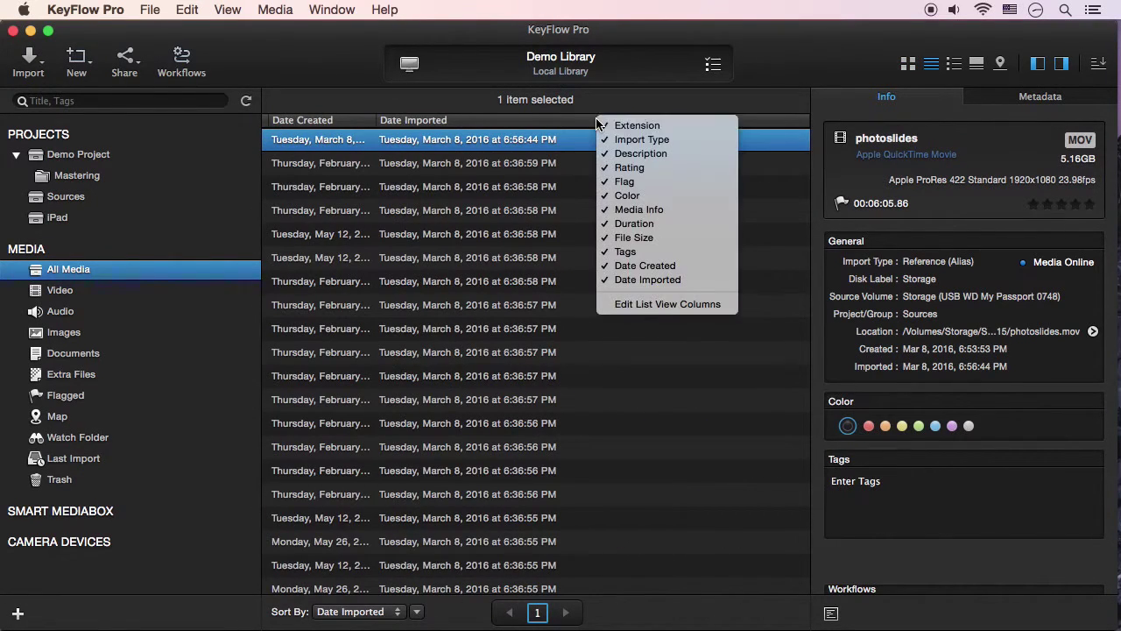
left_click(649, 128)
left_click_drag(440, 121, 604, 138)
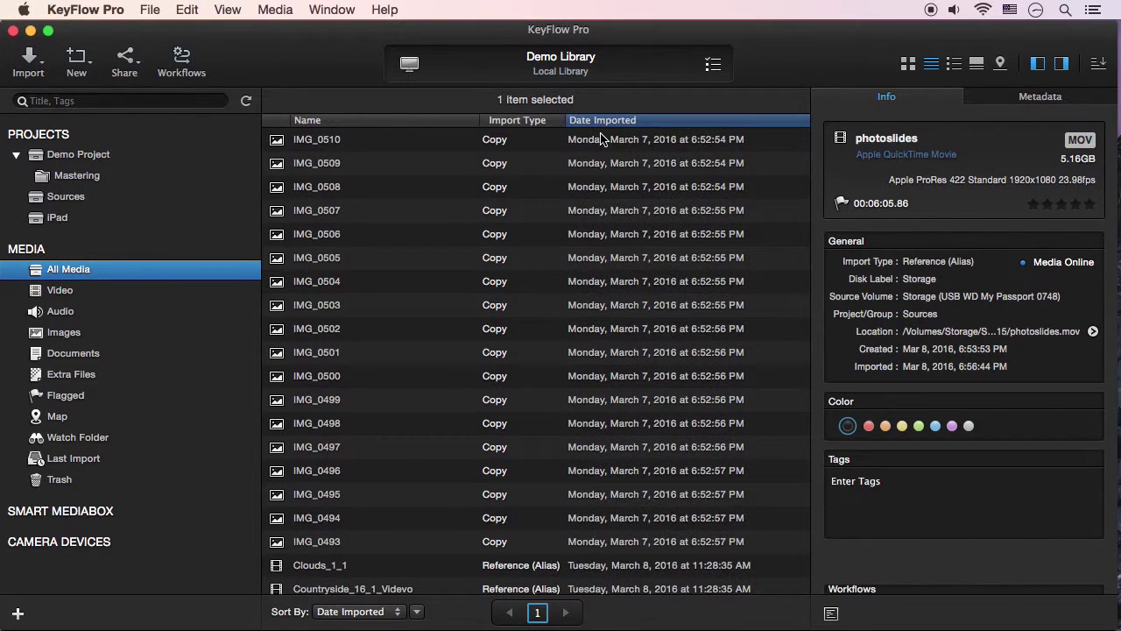
Sort by Import Type with Copy items first, then switch to the thumbnail list view.
left_click(529, 123)
left_click(529, 122)
left_click(529, 122)
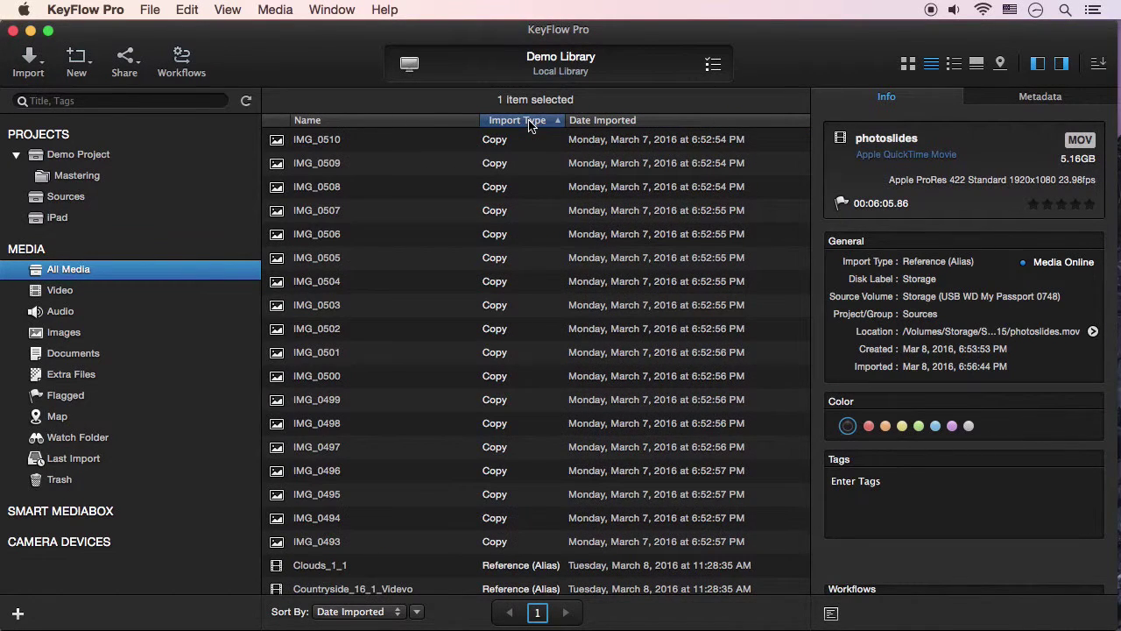
left_click(958, 69)
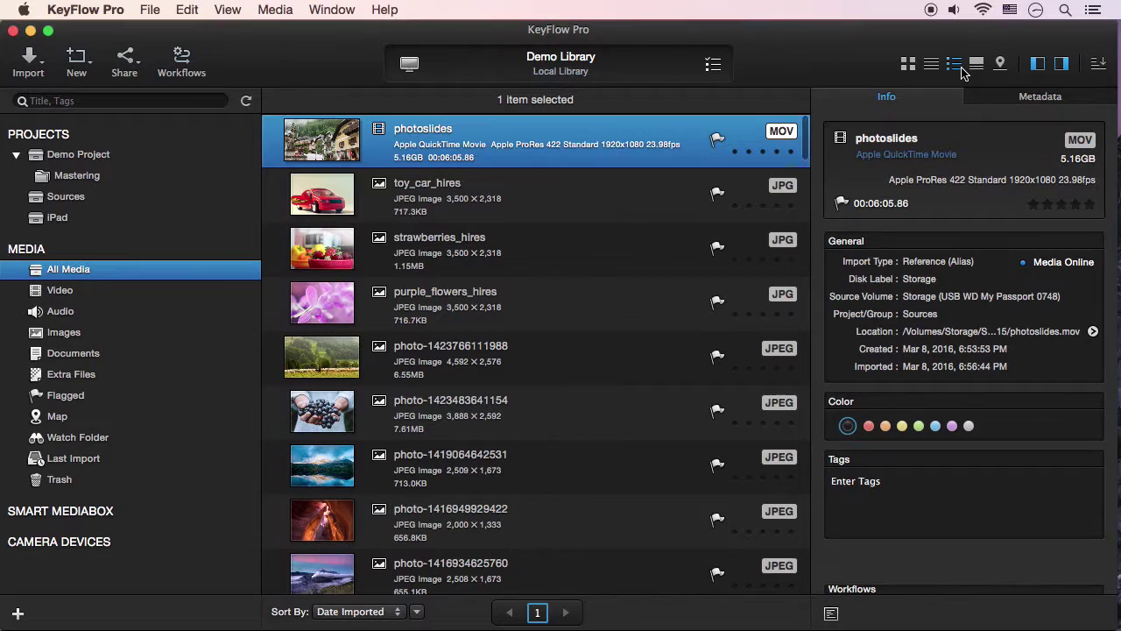
scroll(591, 351, "down", 15)
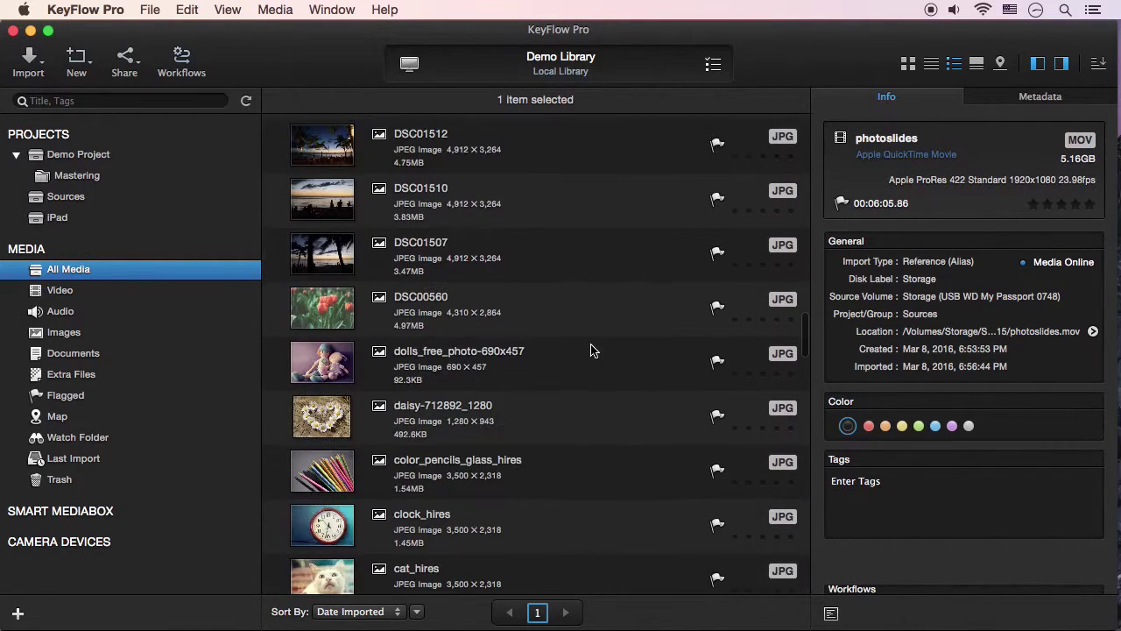
scroll(591, 350, "up", 15)
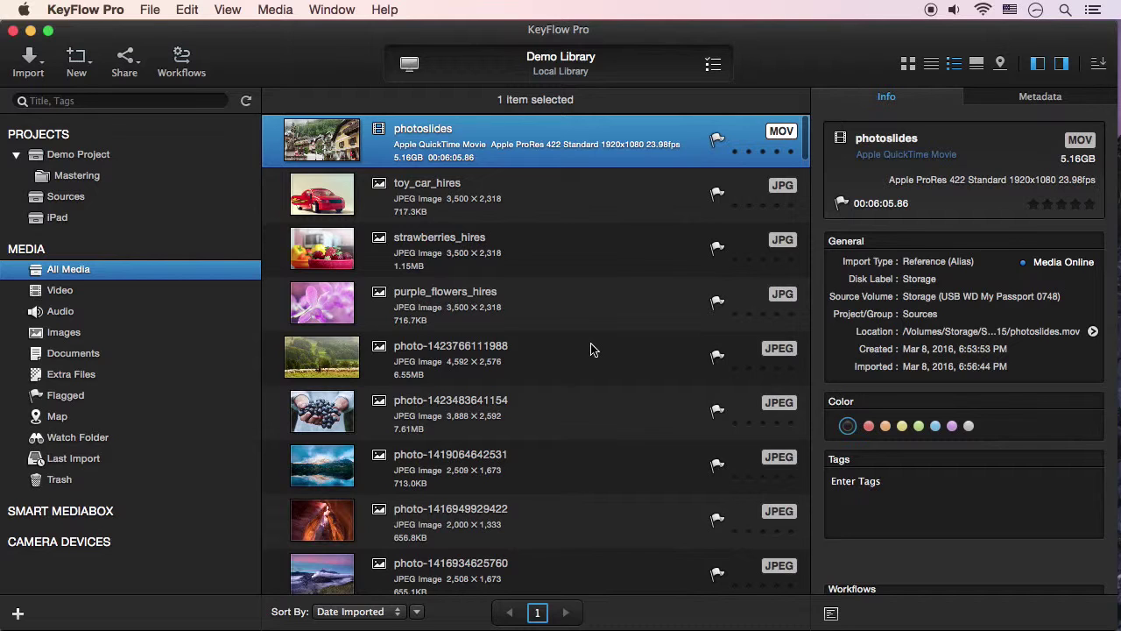
Switch to the large preview player and preview toy_car_hires, then photoslides.
left_click(977, 66)
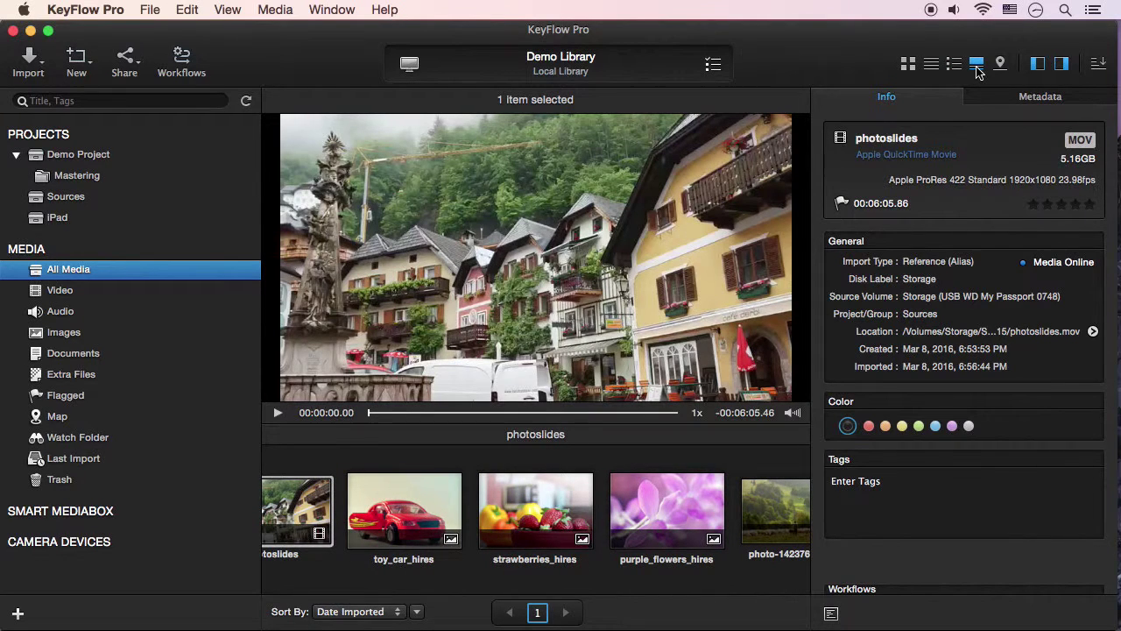
left_click(413, 500)
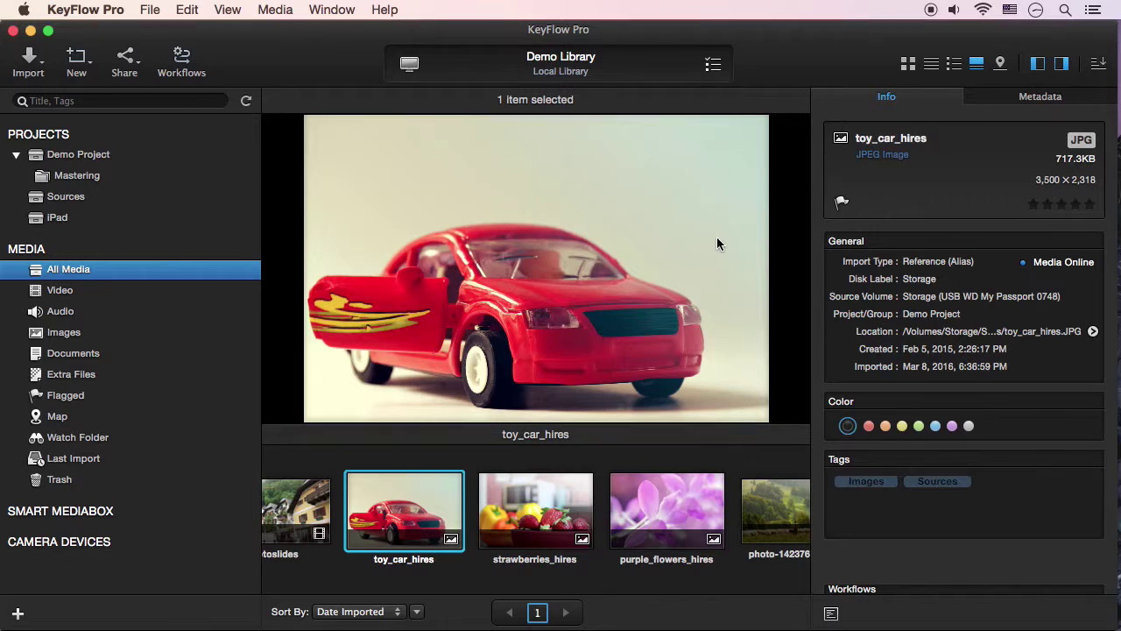
left_click(306, 515)
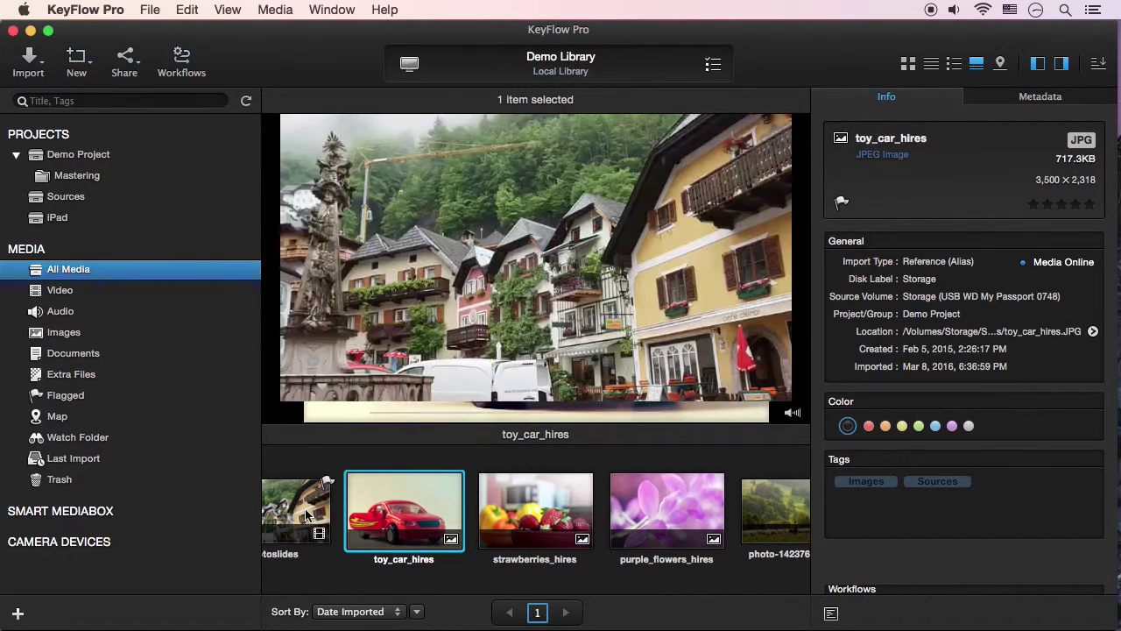
Play photoslides, then turn off 'Create a preview file during import' in Encoder preferences.
key("space")
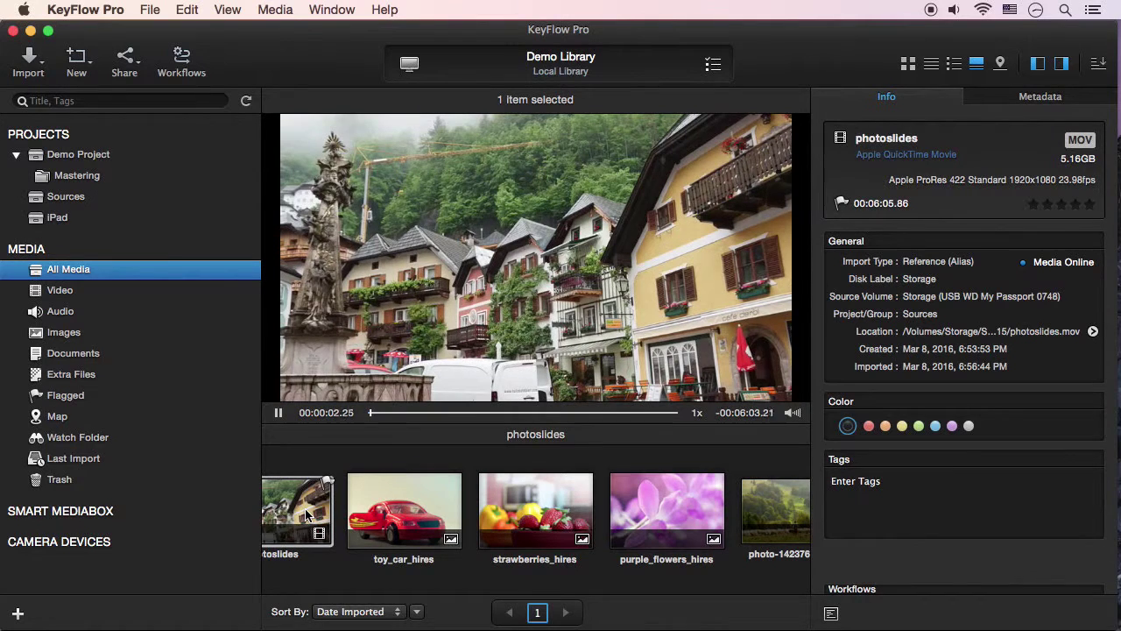
key("super+comma")
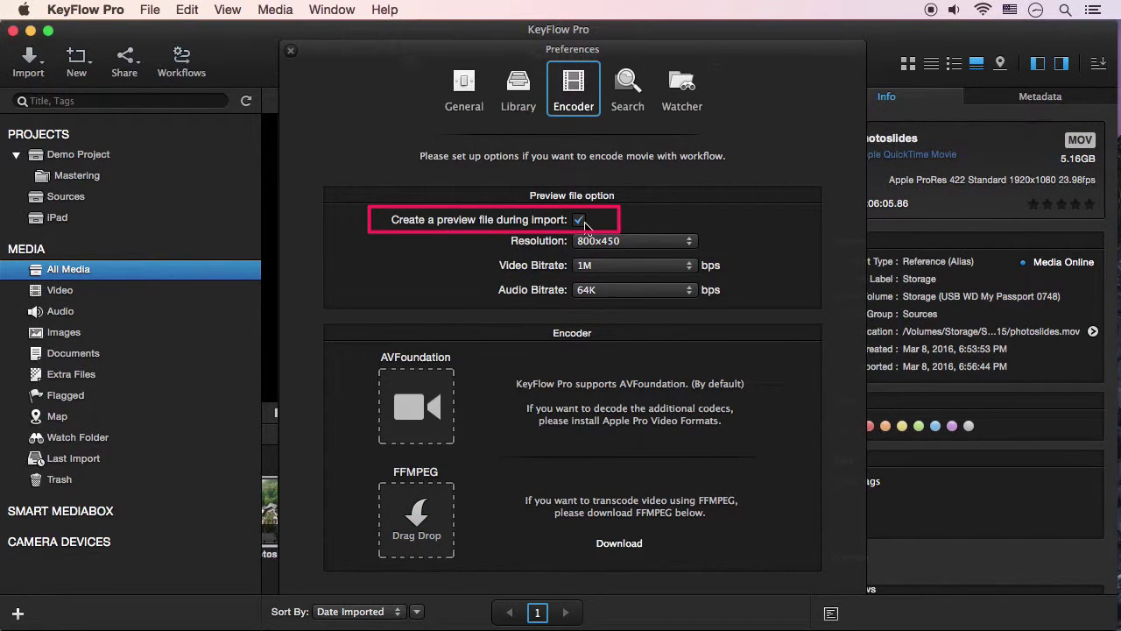
left_click(580, 225)
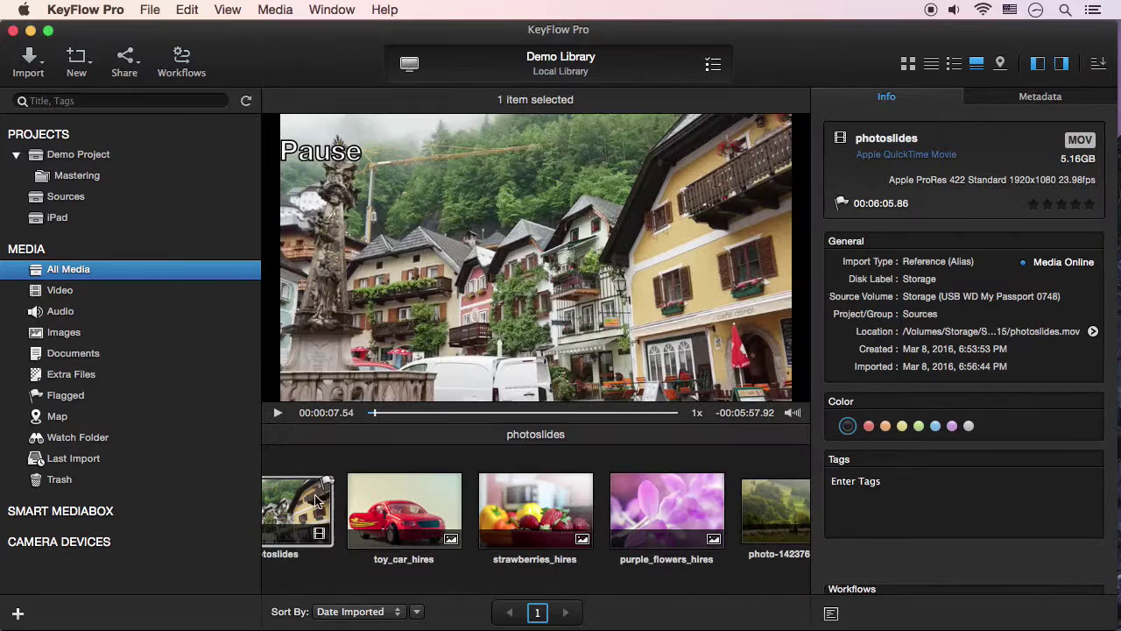
Display the playback time as Timecode and open the floating Timecode Viewer.
left_click(346, 417)
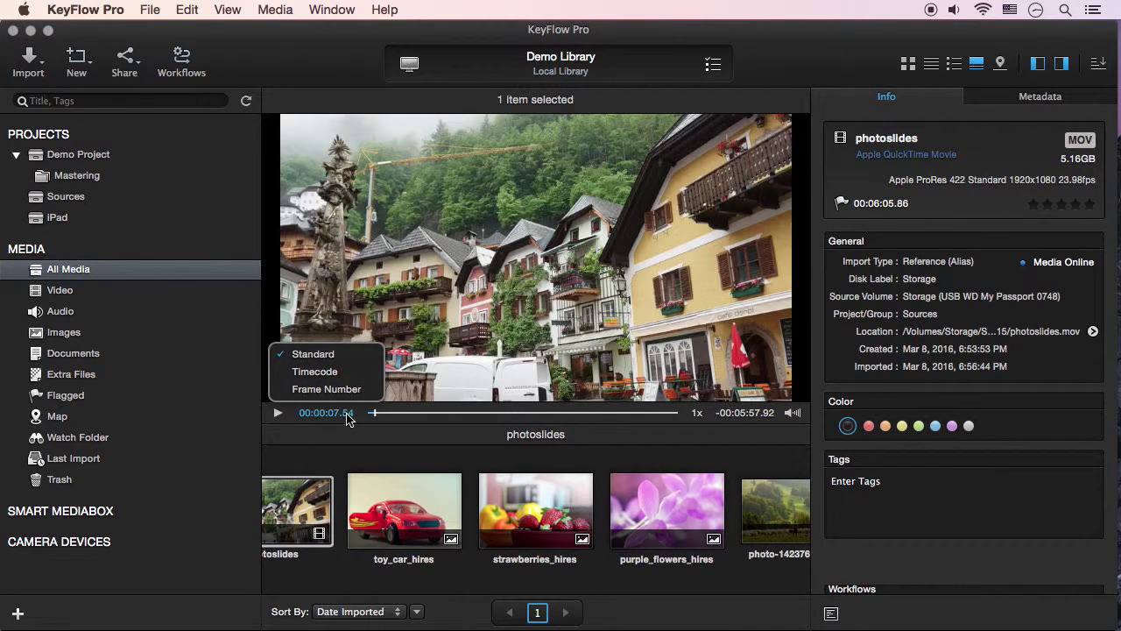
key("ctrl+t")
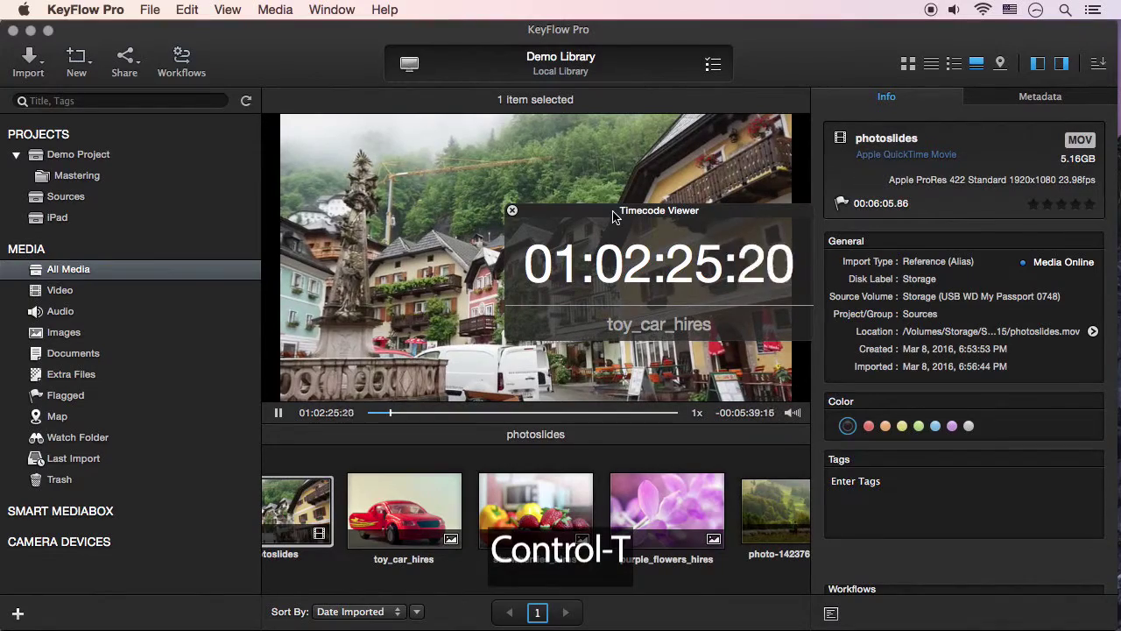
left_click(416, 429)
Shuttle photoslides forward with L, stop with K, and frame-step to about 01:05:18, then close the viewer.
key("l")
key("l")
key("l")
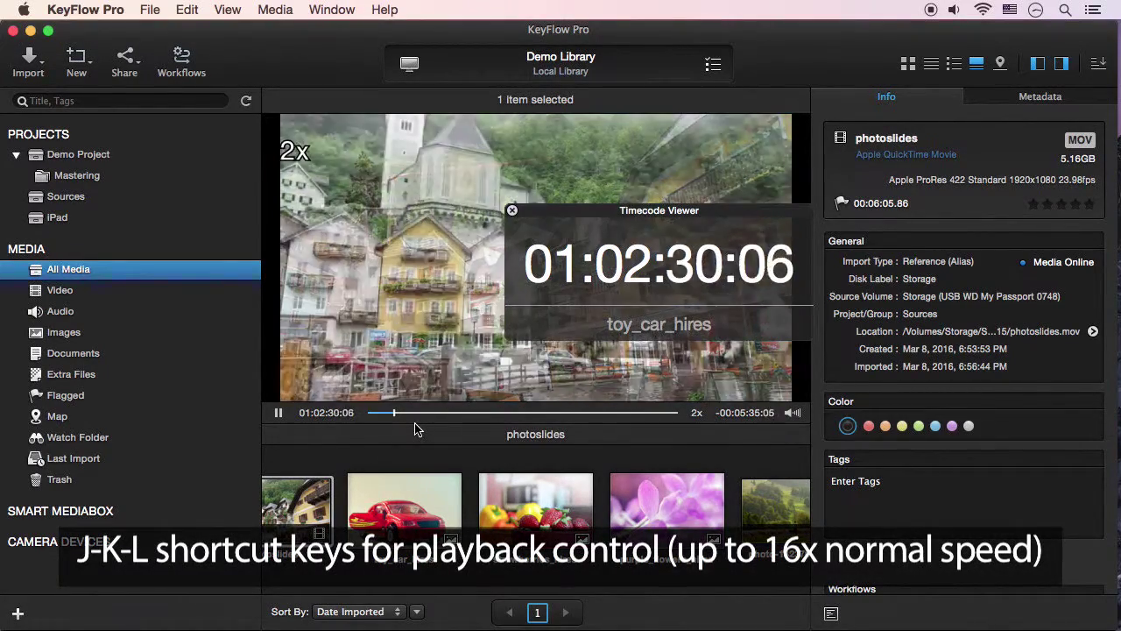
key("l")
key("l")
key("l")
key("l")
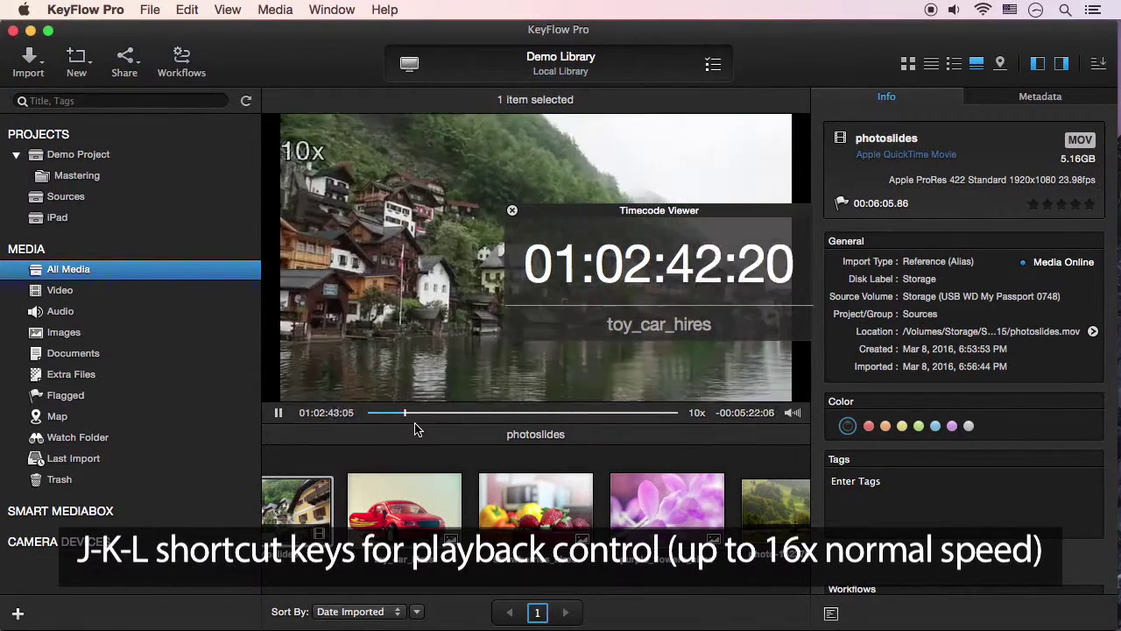
key("l")
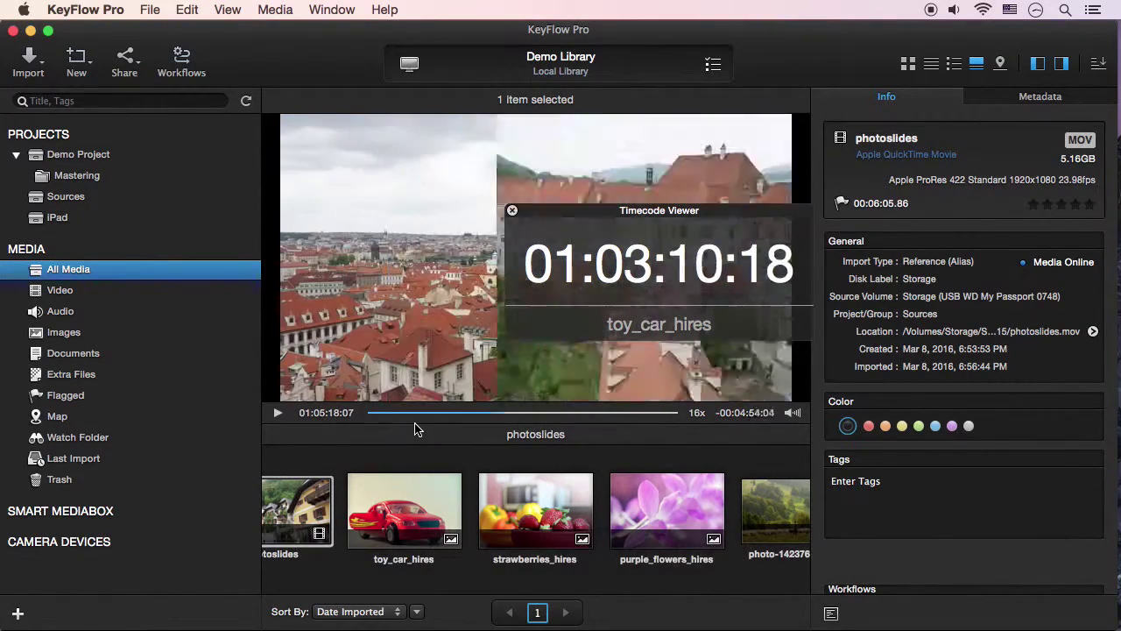
key("k")
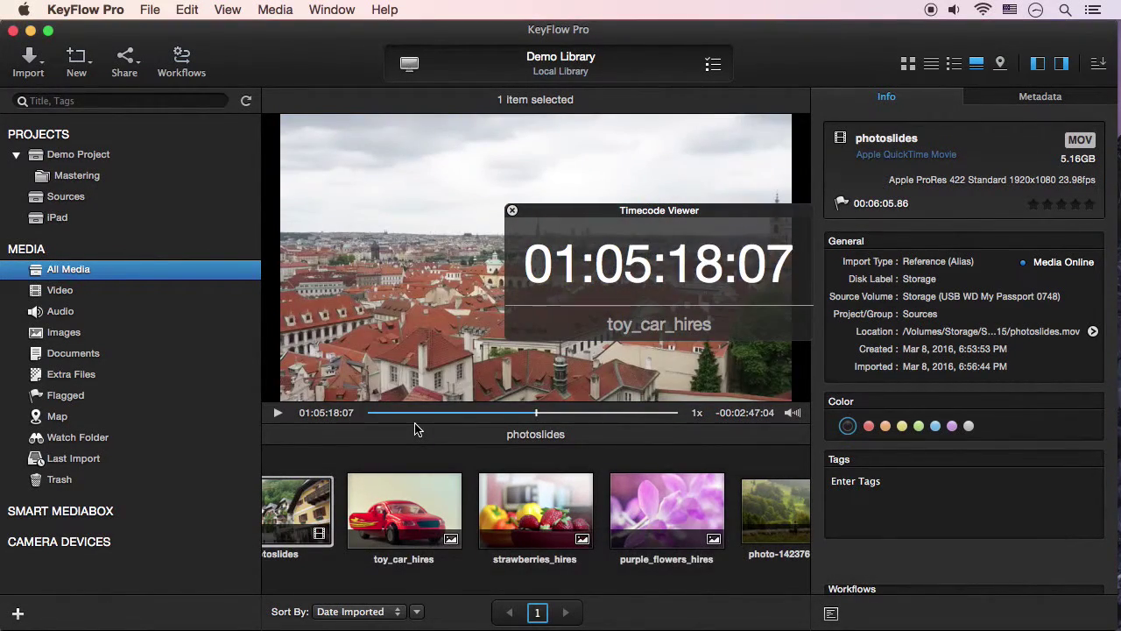
key("Right")
key("Right")
key("Right")
key("Right")
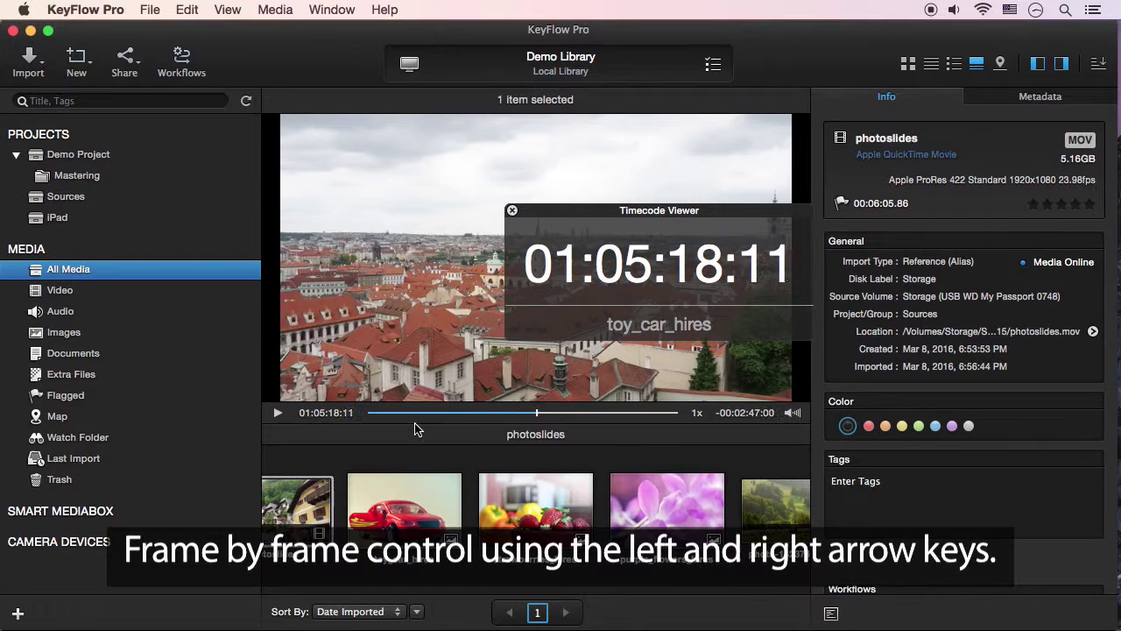
key("Right")
key("Right")
key("Right")
key("Right")
key("Right")
key("Right")
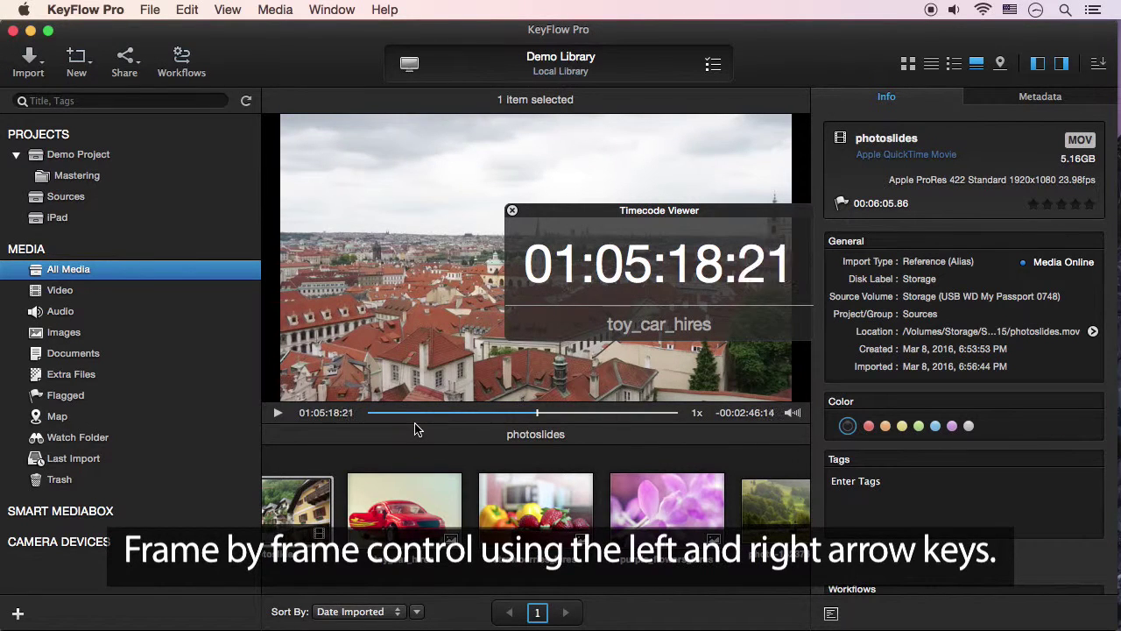
key("Right")
left_click(512, 211)
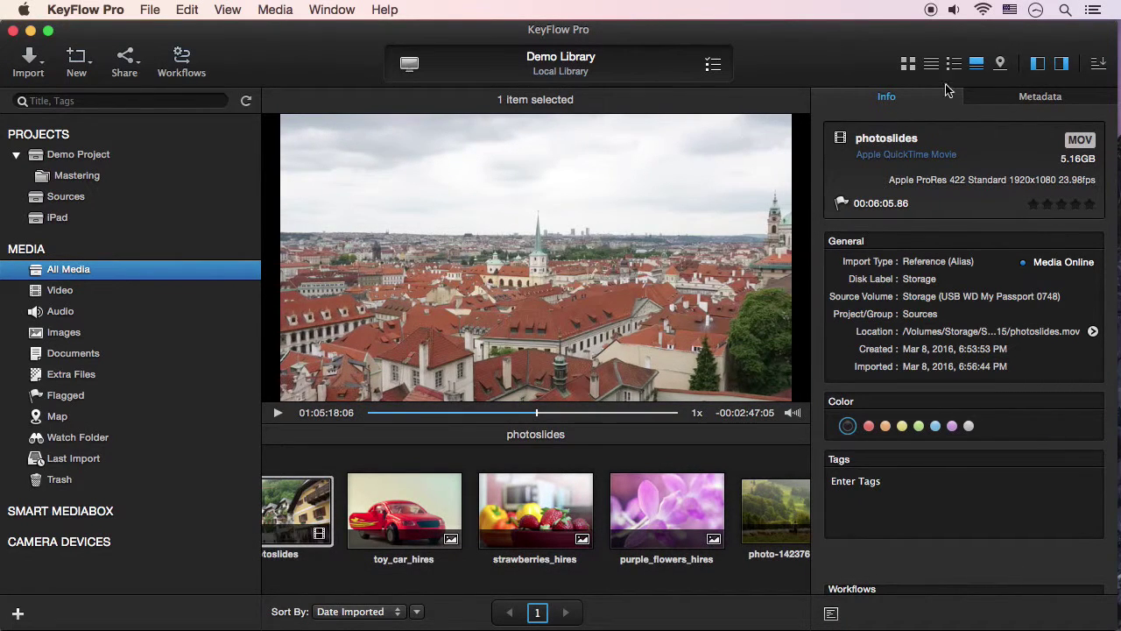
left_click(1000, 63)
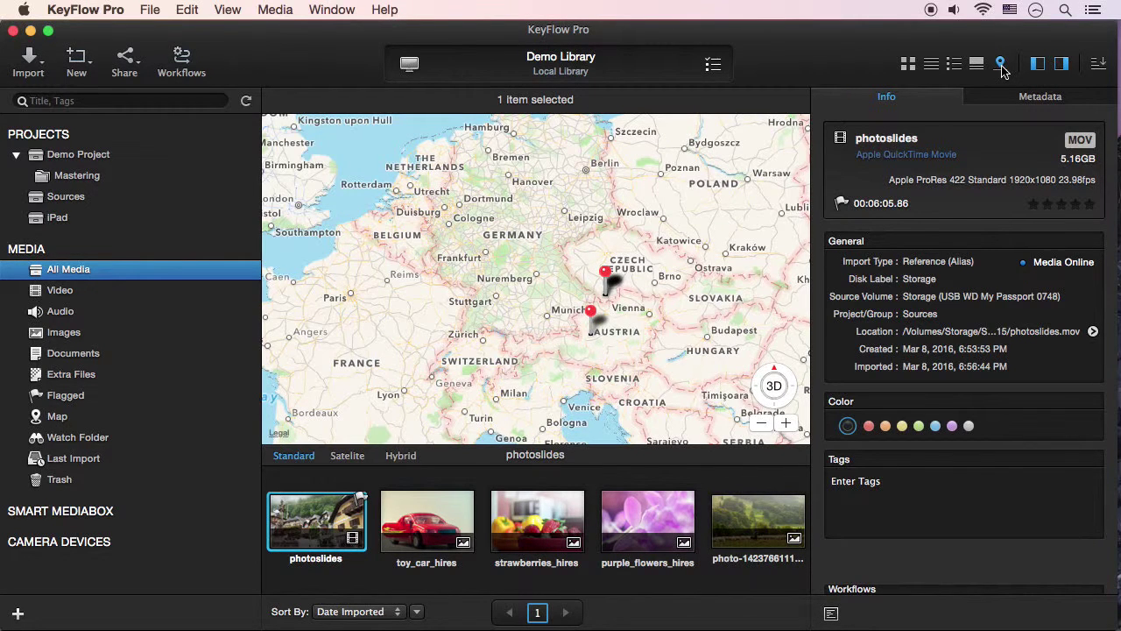
Search the map for 'hallstatt' among located media and select IMG_0497's pin.
left_click(80, 421)
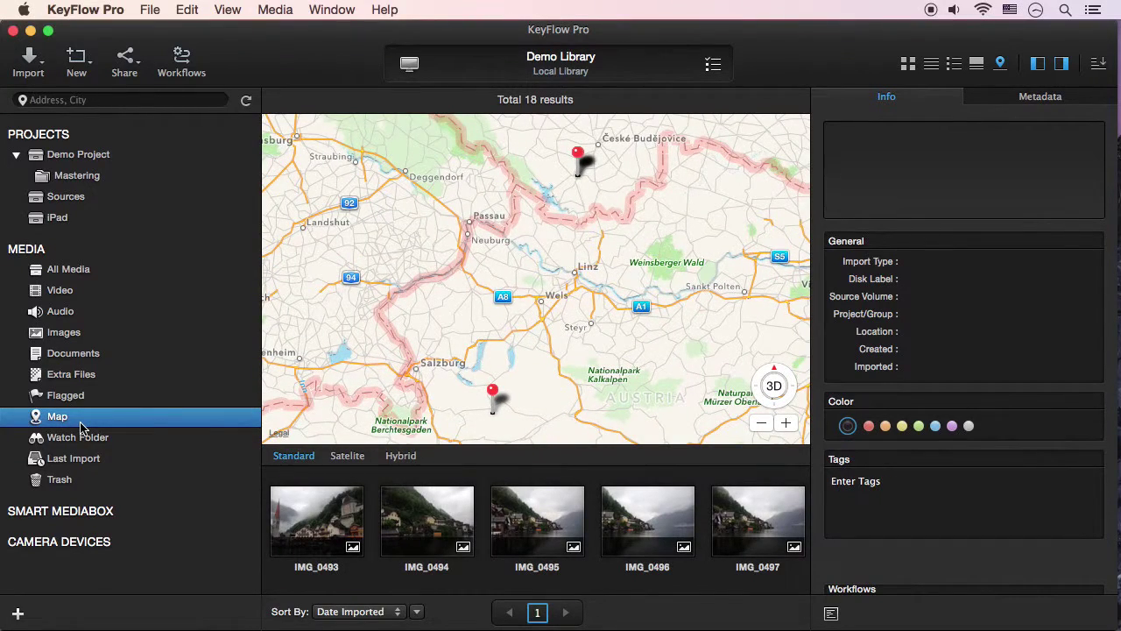
left_click(64, 102)
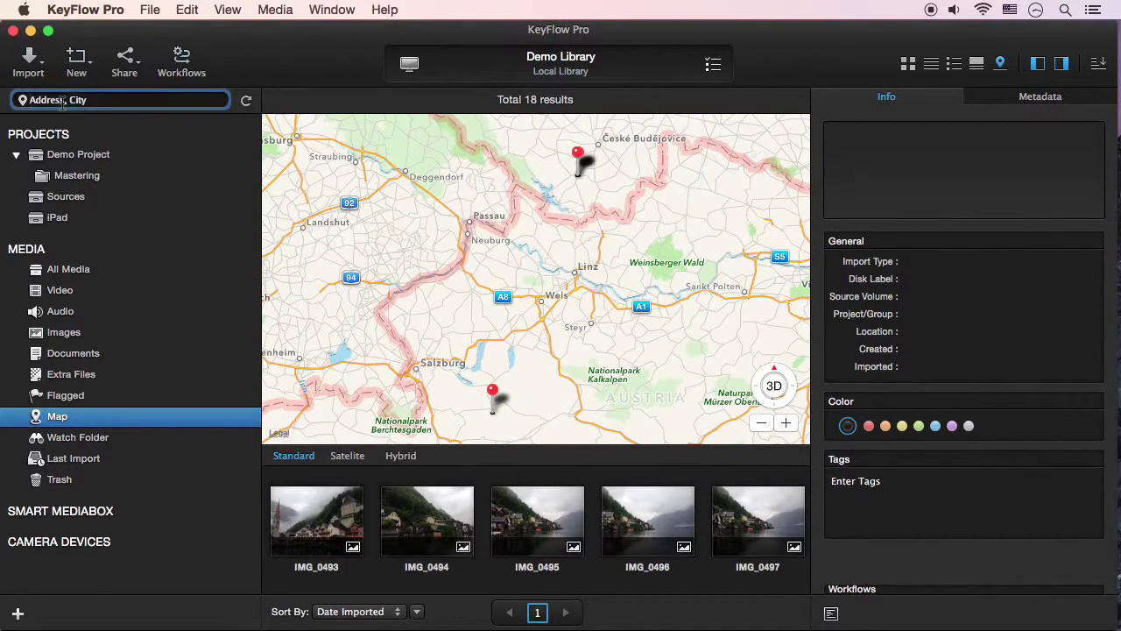
type("hallstatt")
key("Return")
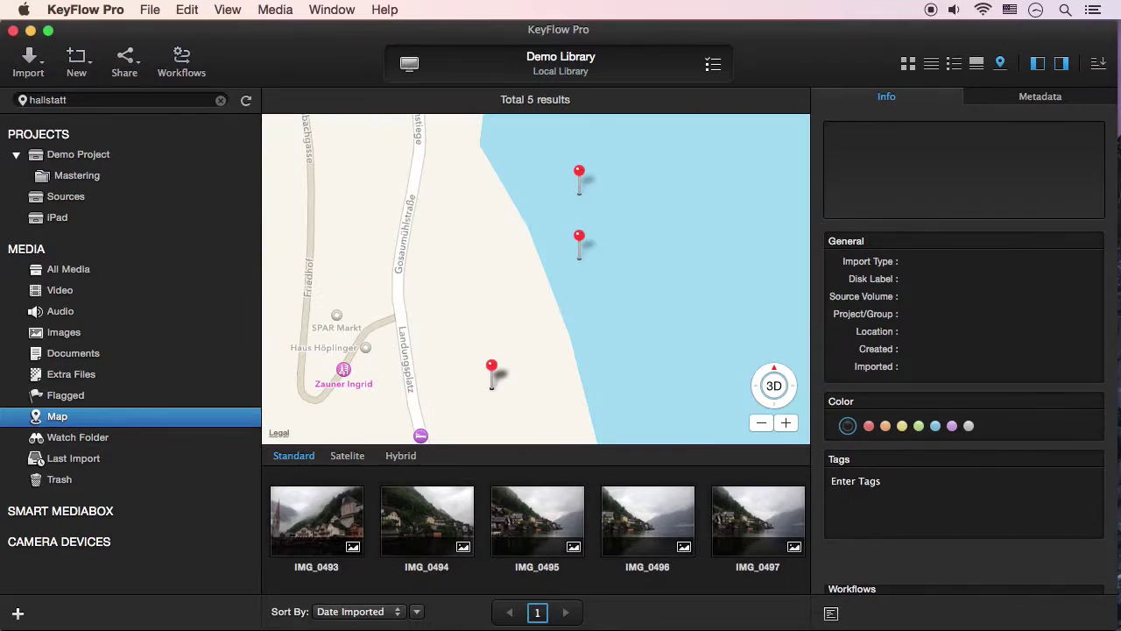
left_click(491, 370)
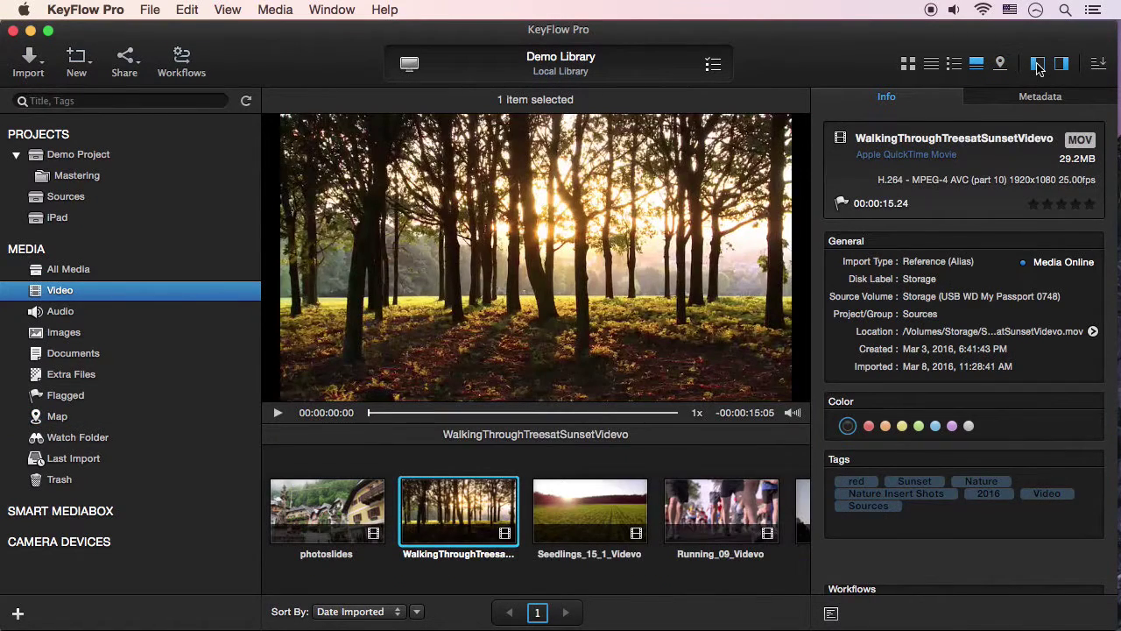
Collapse and restore the library list and Info panel using the toolbar buttons.
left_click(1037, 63)
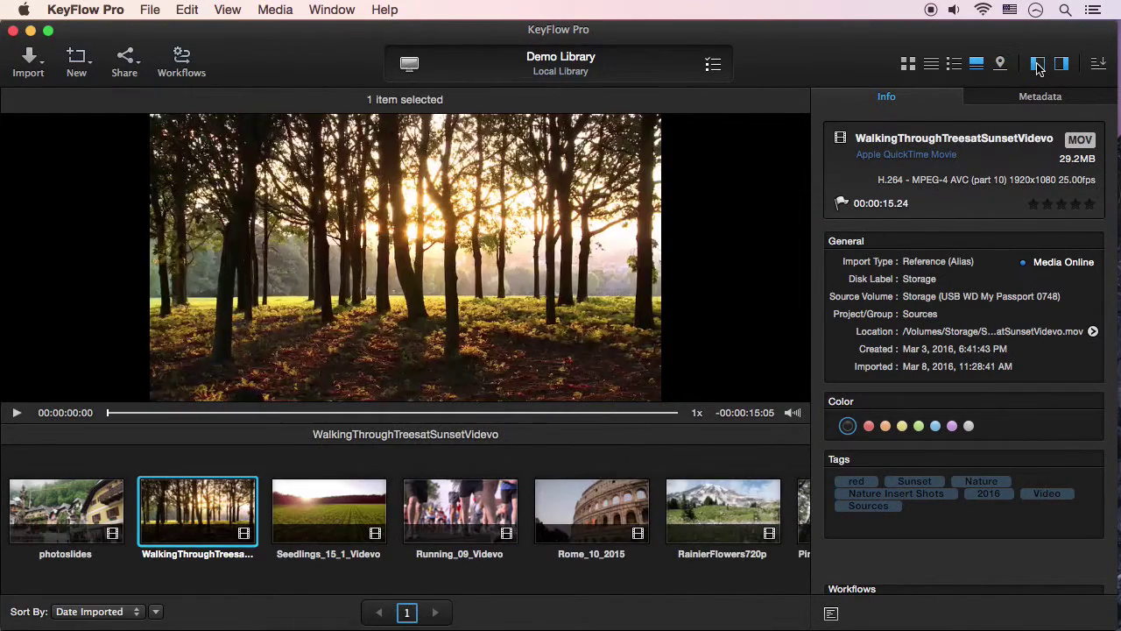
left_click(1037, 63)
left_click(1061, 63)
left_click(1061, 63)
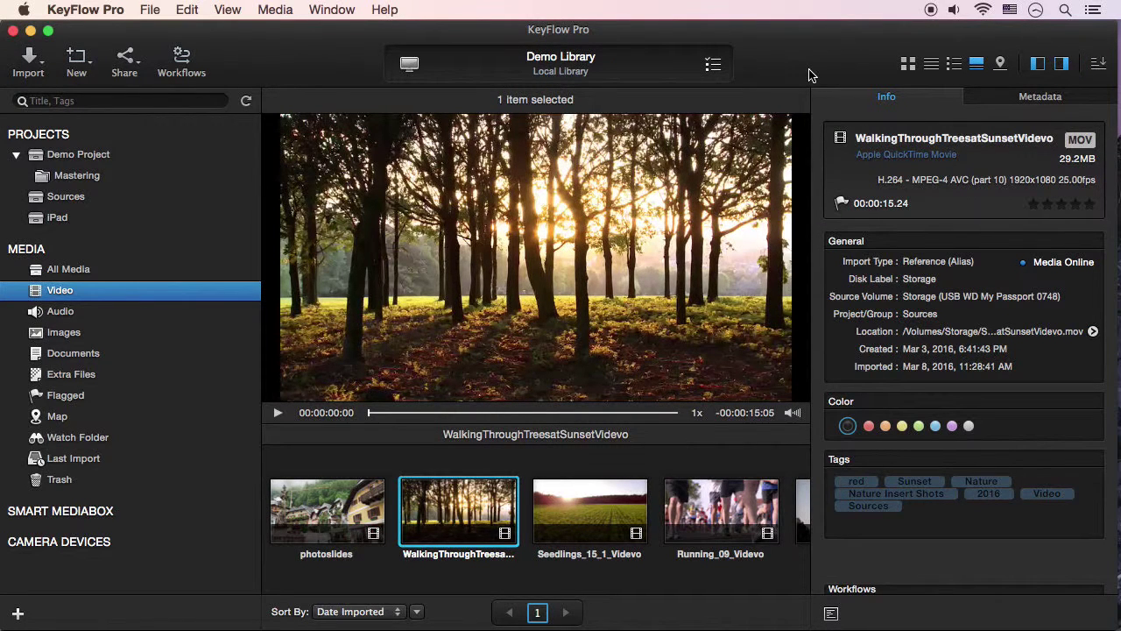
Hide the library list and Info panel with Cmd-[ and Cmd-], then play the sunset forest clip.
key("super+bracketleft")
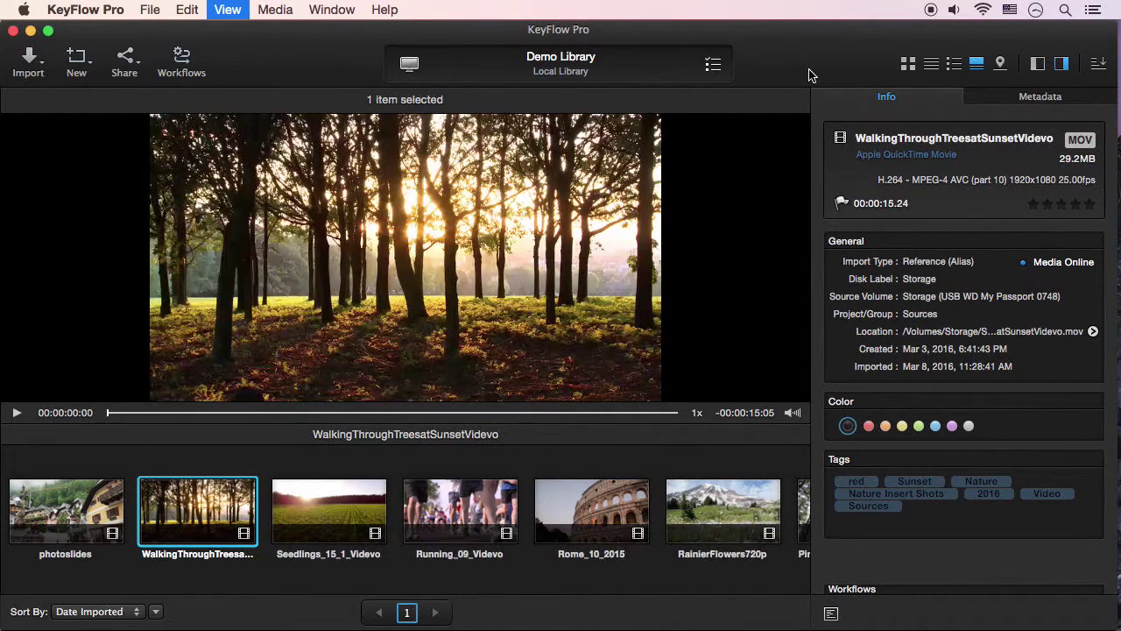
key("super+bracketright")
key("space")
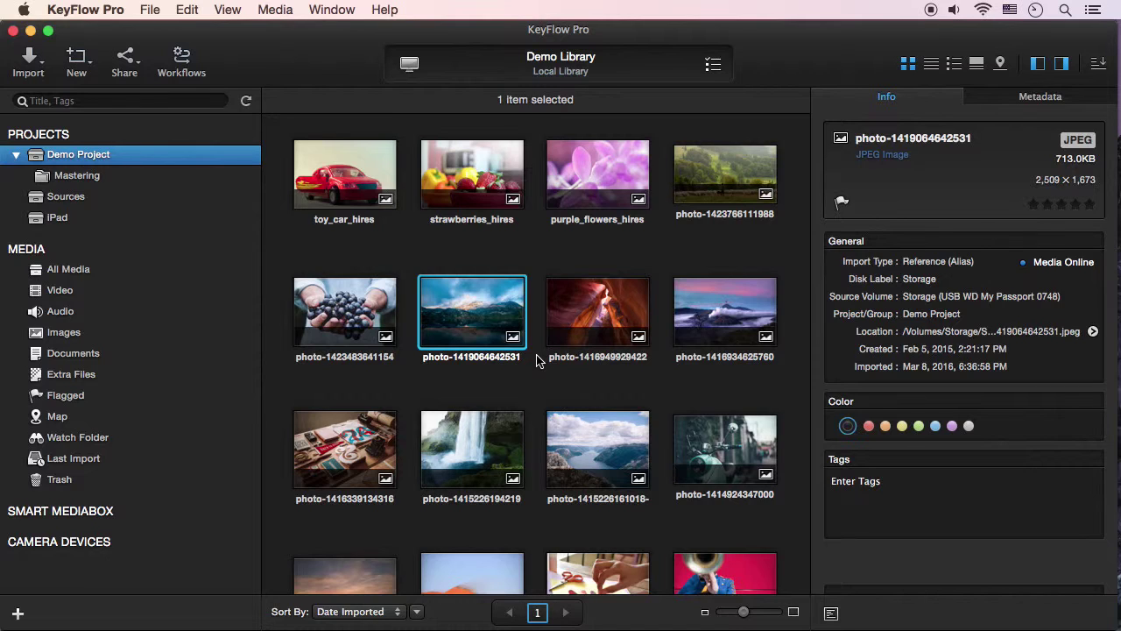
Select the four second-row photos and drag them into Sources.
left_click_drag(360, 260, 743, 319)
left_click_drag(361, 307, 212, 204)
left_click(212, 205)
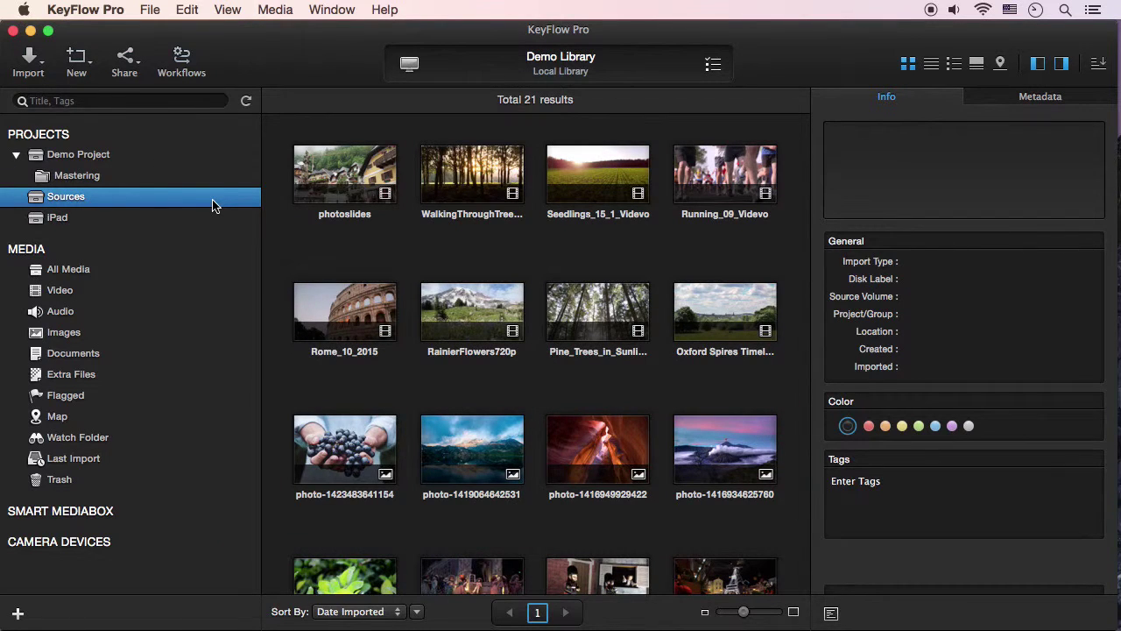
key("Up")
key("Up")
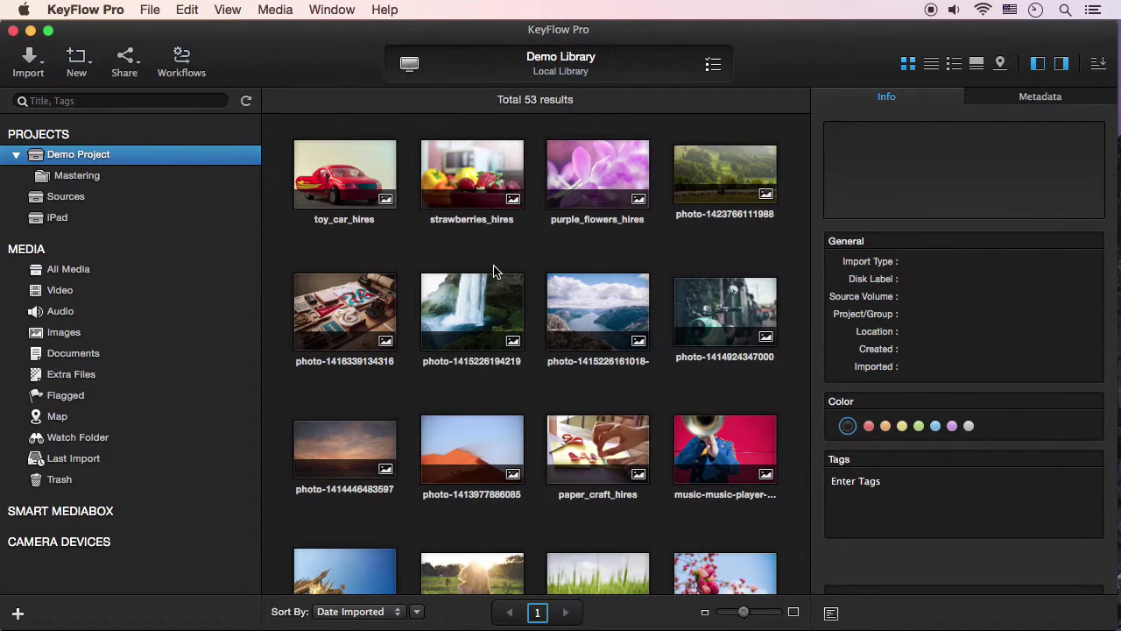
Flag the waterfall, lake and purple flowers photos, then unflag them in the Flagged section.
left_click(520, 277)
left_click(645, 277)
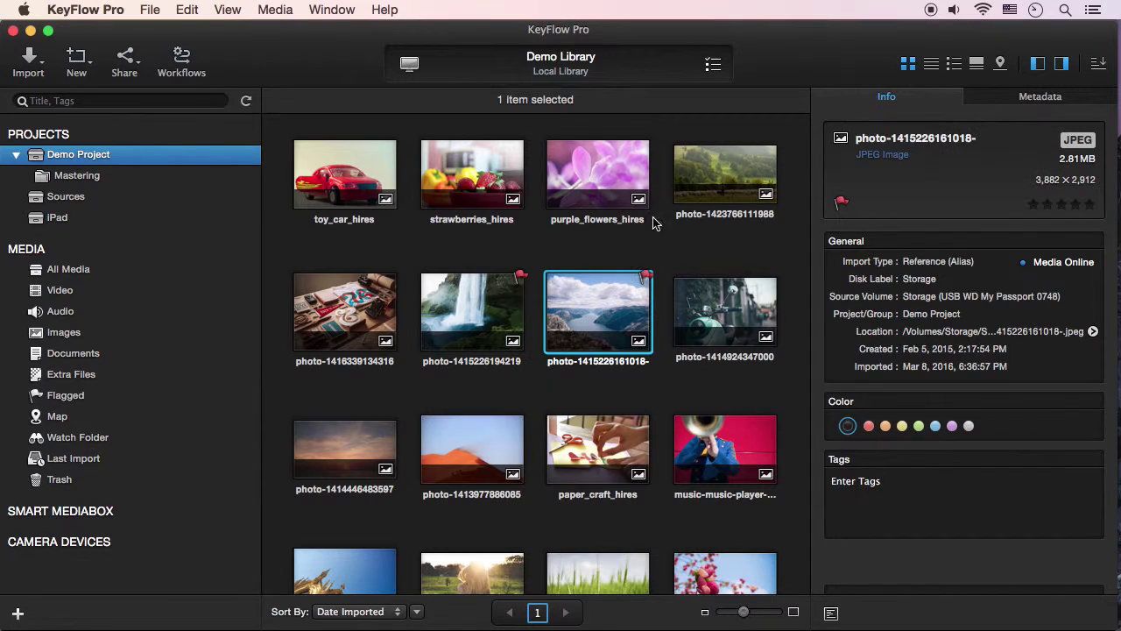
left_click(646, 145)
left_click(122, 403)
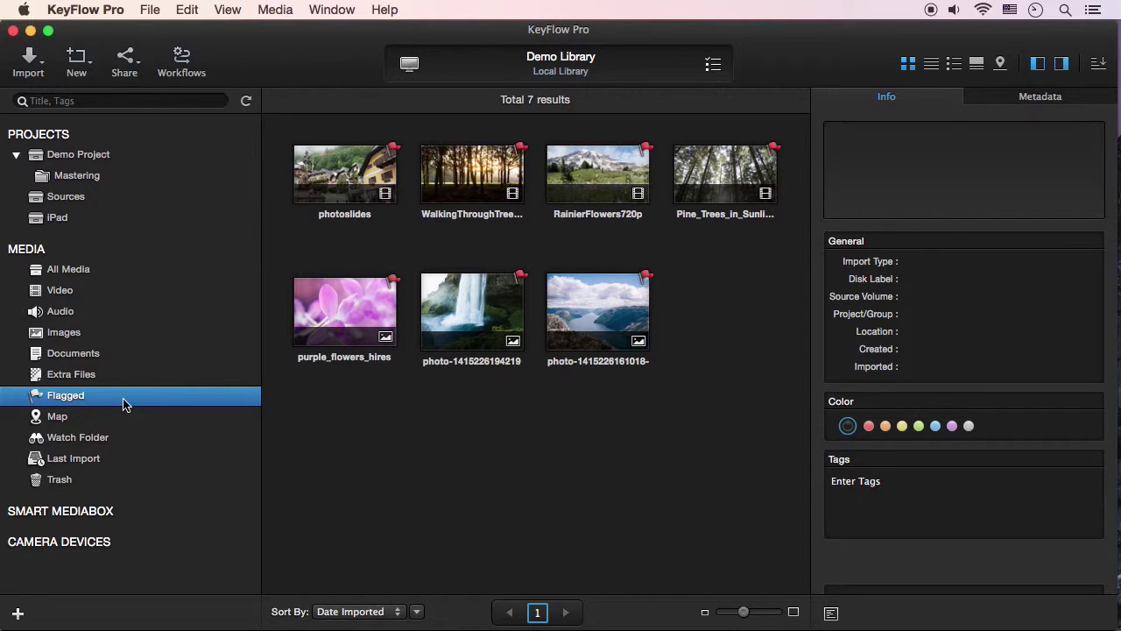
left_click(393, 281)
left_click(520, 277)
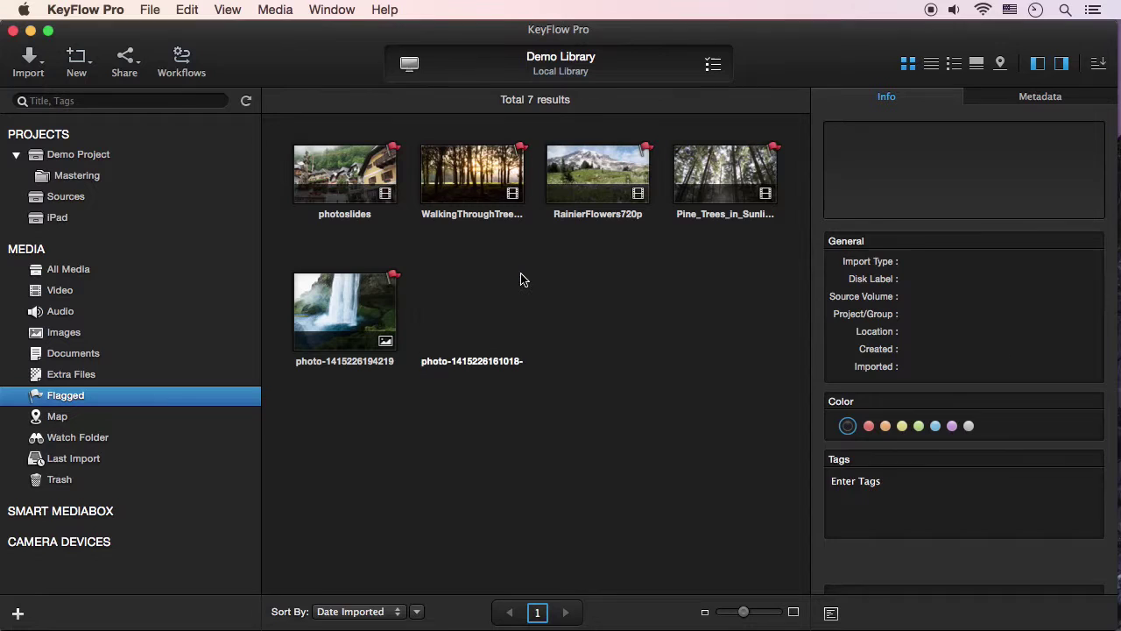
left_click(389, 278)
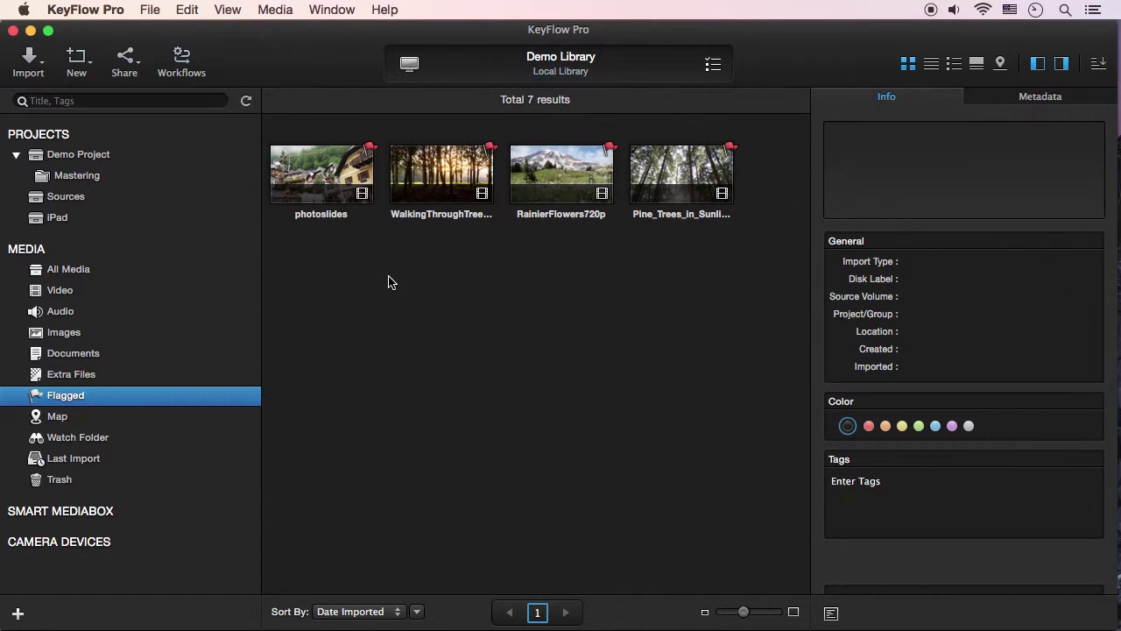
In Sources, remove the Rome_10_2015 and Oxford Spires clips from the library.
left_click(153, 198)
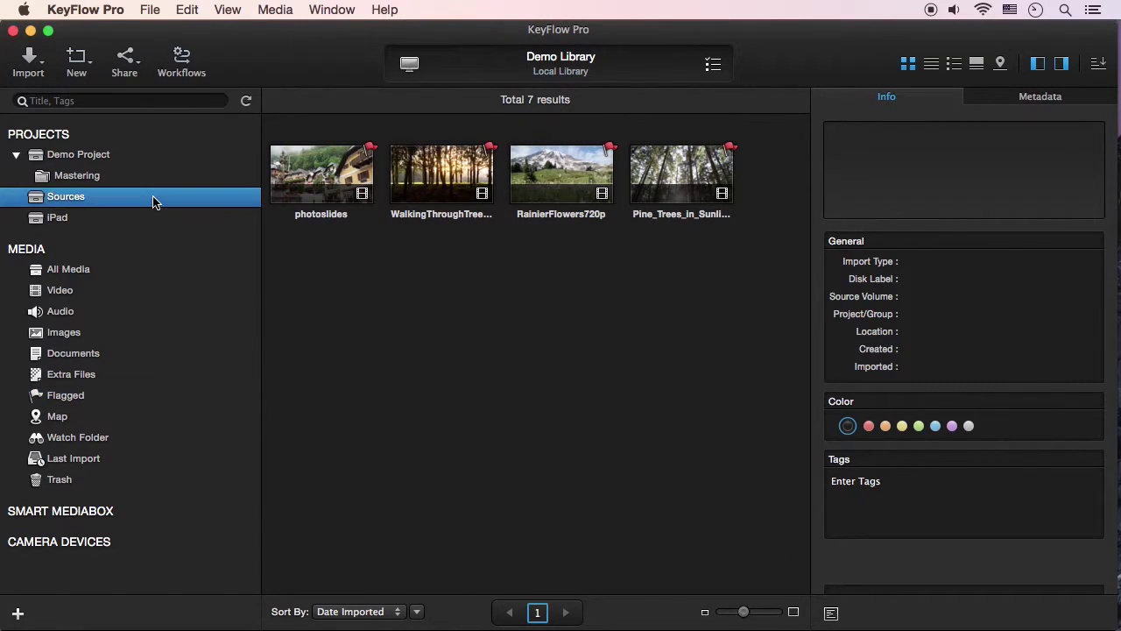
right_click(347, 190)
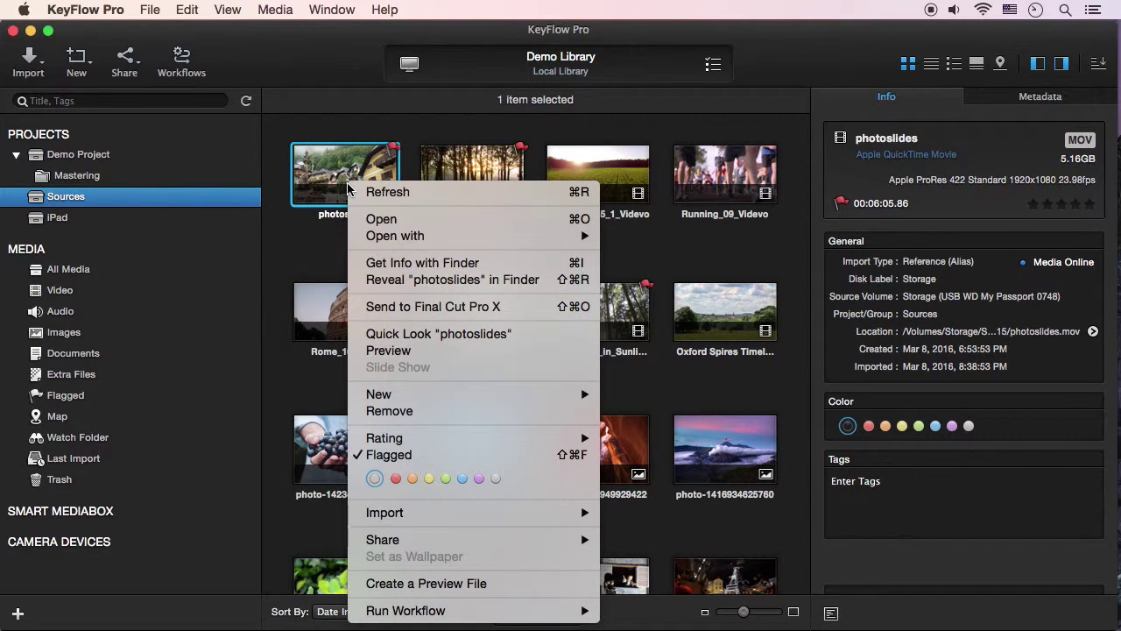
left_click(413, 251)
left_click(344, 311)
left_click(725, 310, "super")
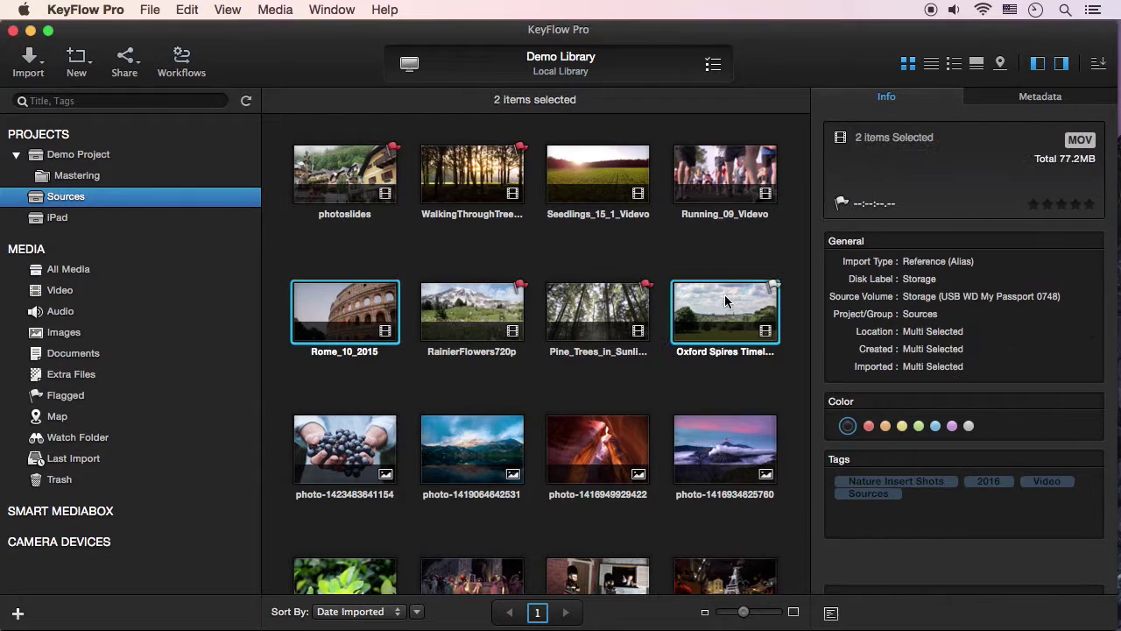
right_click(725, 300)
left_click(767, 413)
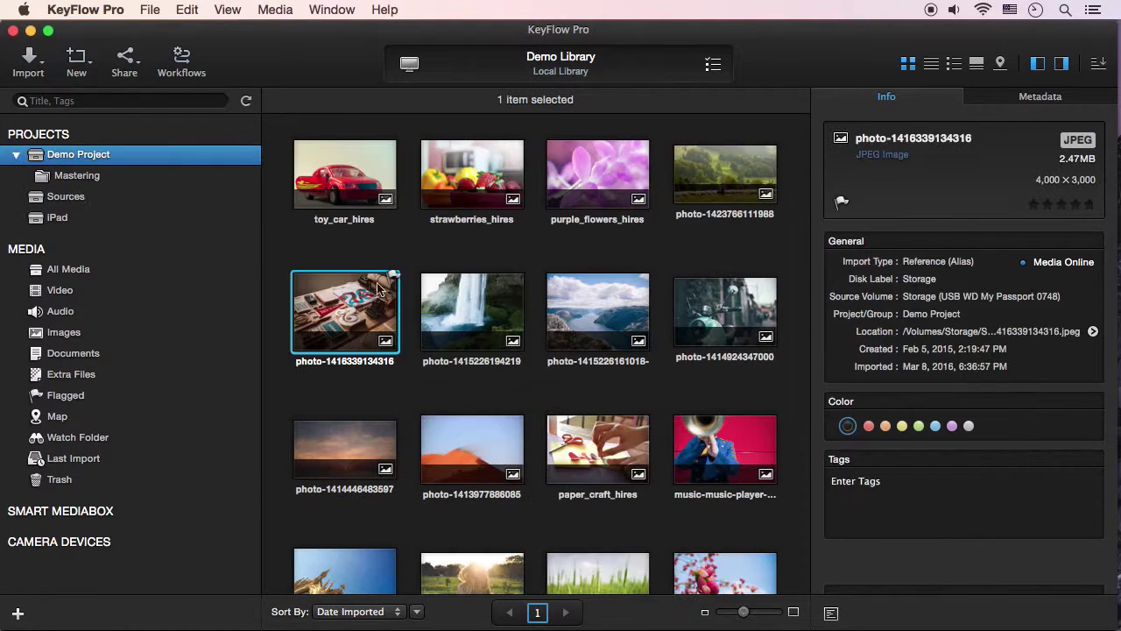
left_click(736, 311, "super")
right_click(745, 304)
left_click(801, 413)
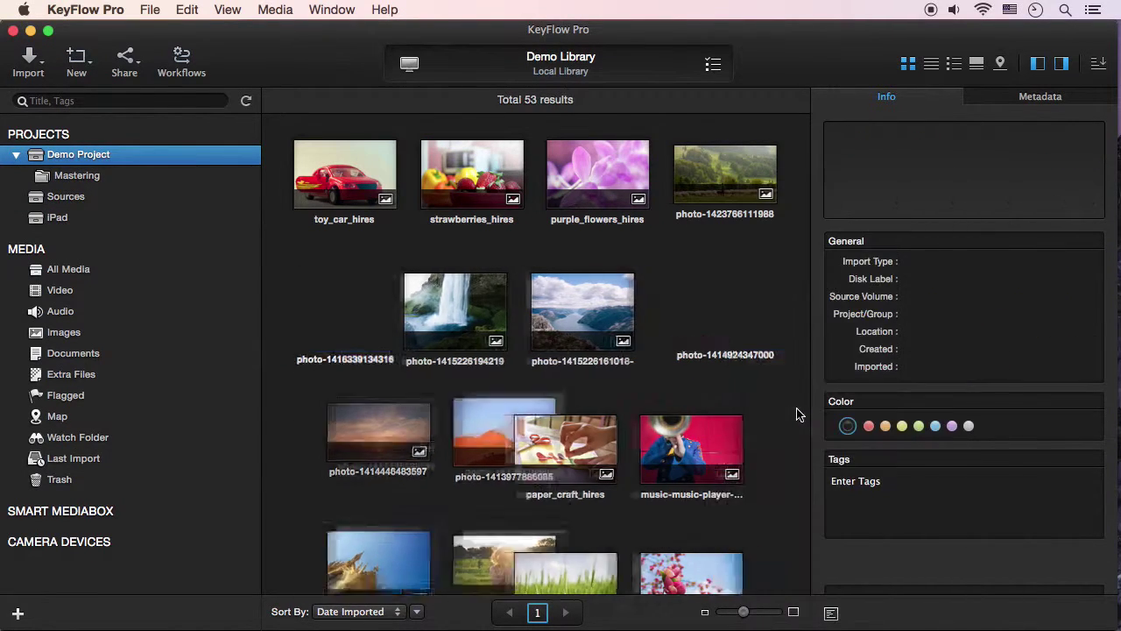
left_click(58, 480)
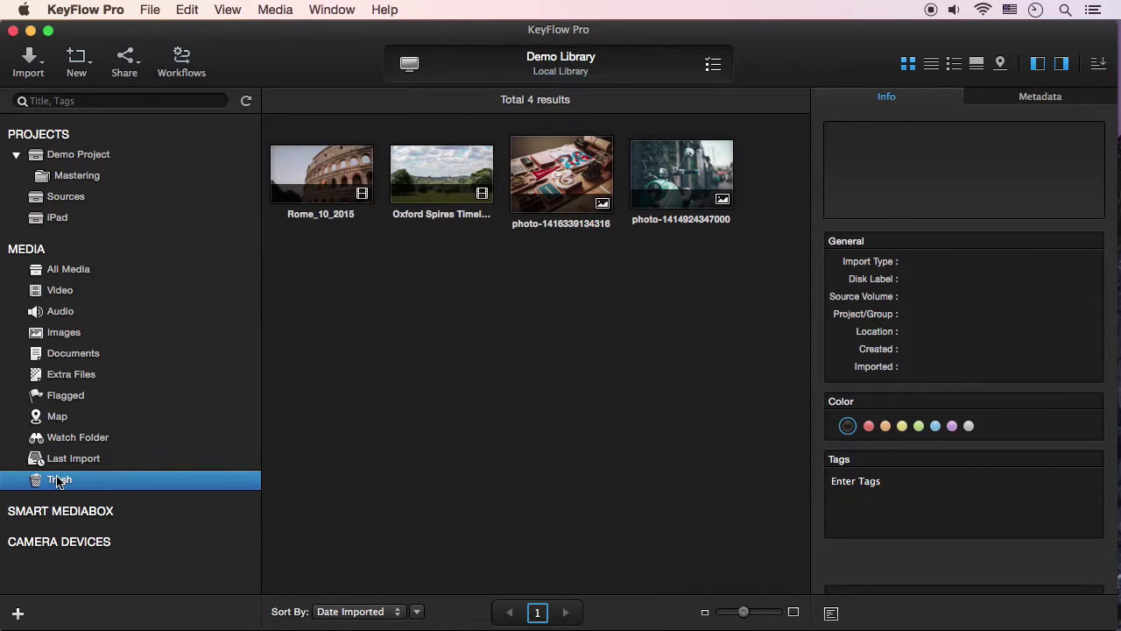
right_click(58, 480)
left_click(145, 528)
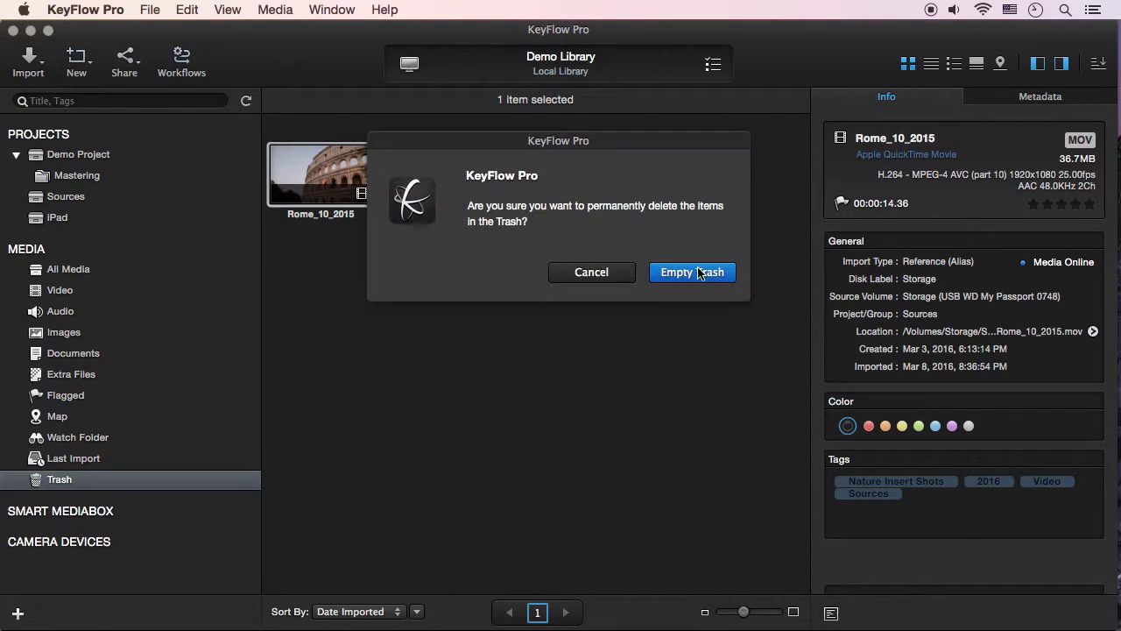
left_click(699, 273)
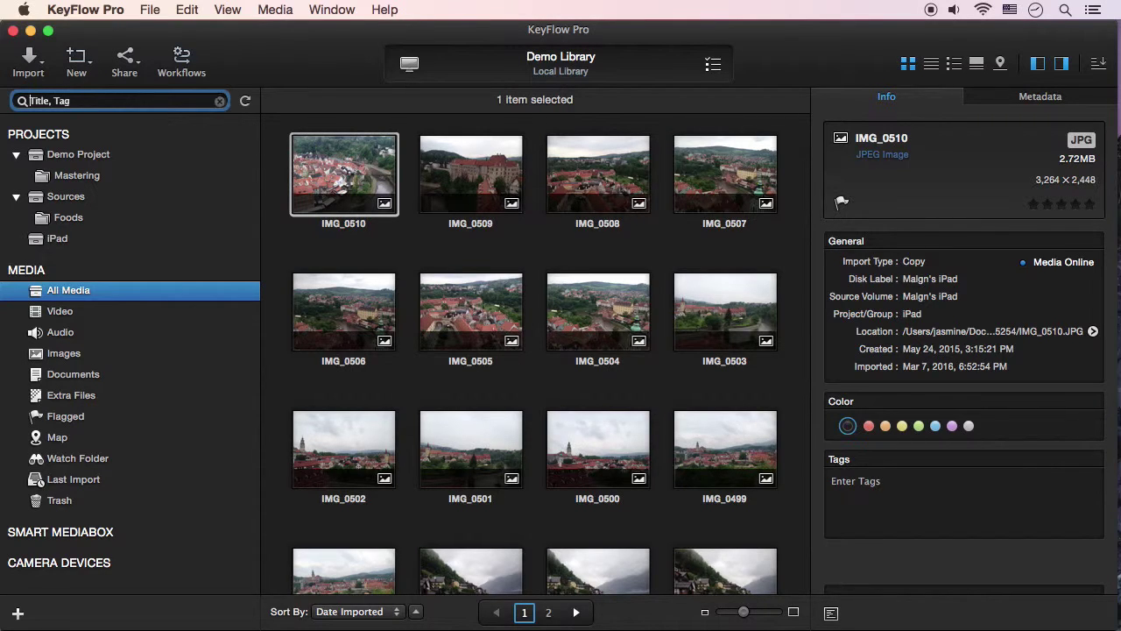
Search 'mov', rename Clouds_1_1 to Clouds_4K, give it a red label and tag it sky.
type("food")
key("BackSpace")
key("BackSpace")
key("BackSpace")
key("BackSpace")
type("boracay")
key("BackSpace")
key("BackSpace")
key("BackSpace")
key("BackSpace")
key("BackSpace")
key("BackSpace")
key("BackSpace")
type("mov")
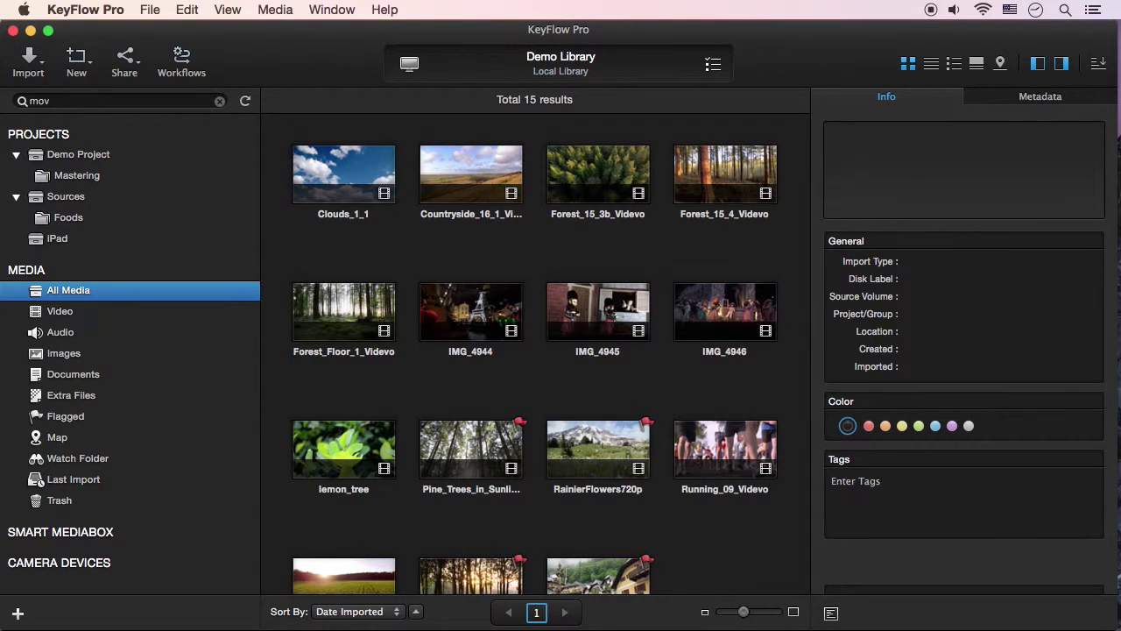
left_click(323, 166)
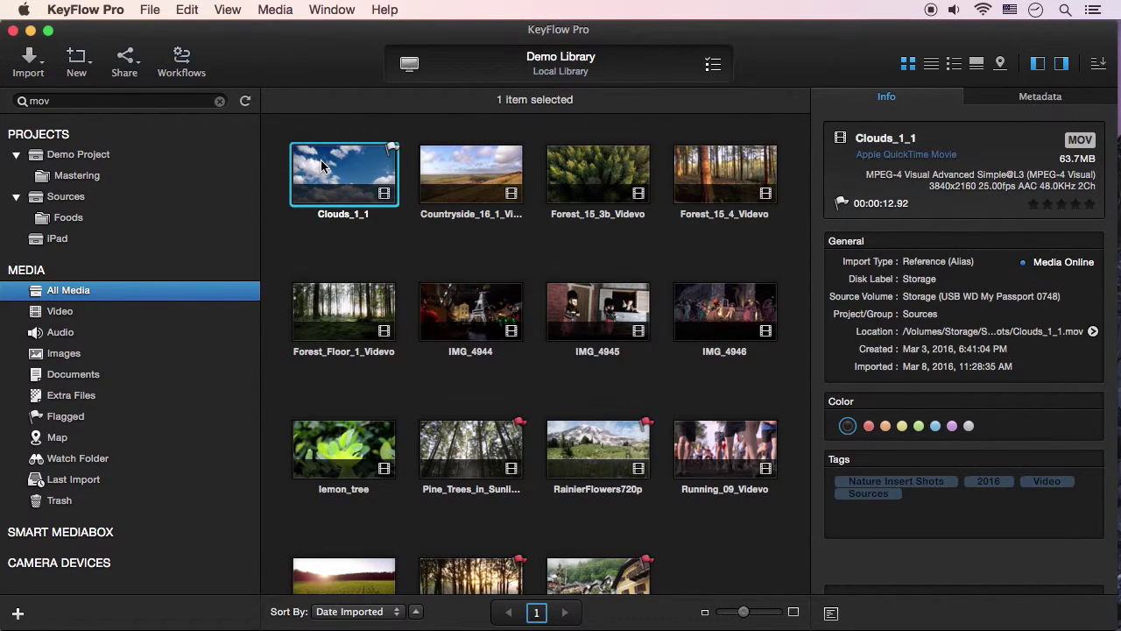
type("Clouds_4K")
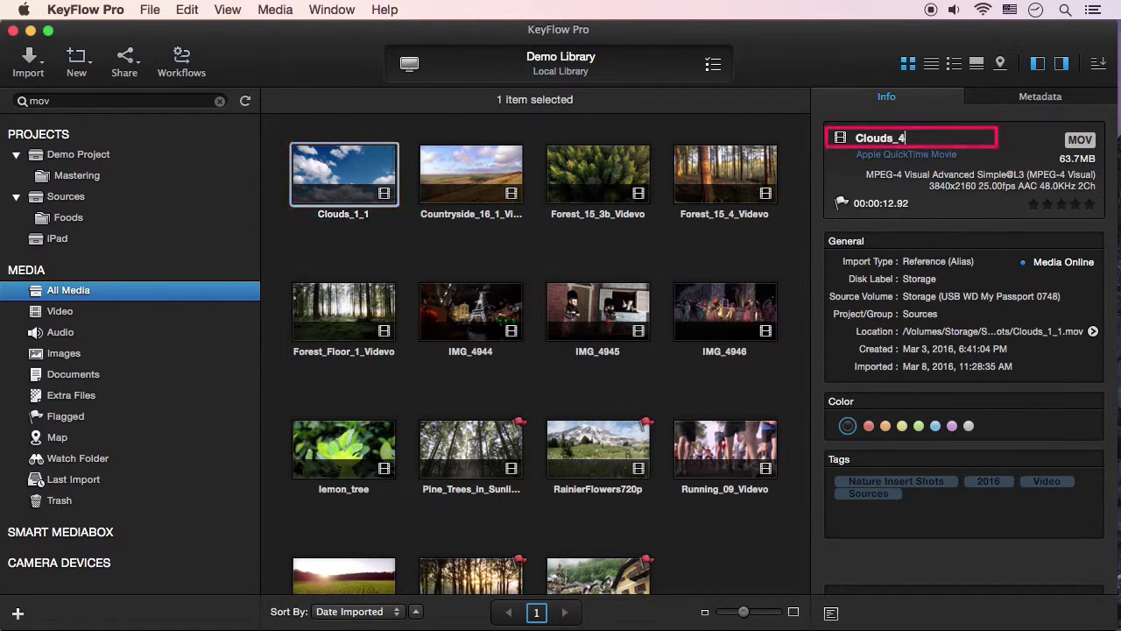
left_click(868, 425)
type("sky")
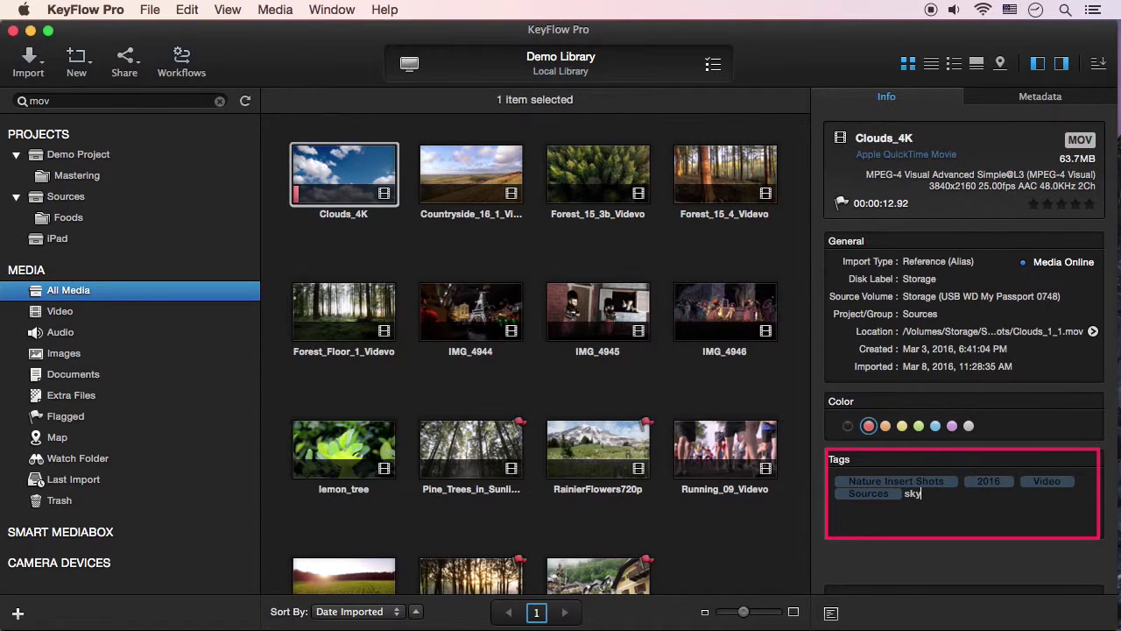
Tag IMG_4944 through IMG_4946 with Everland.
left_click(486, 324)
left_click(712, 324, "shift")
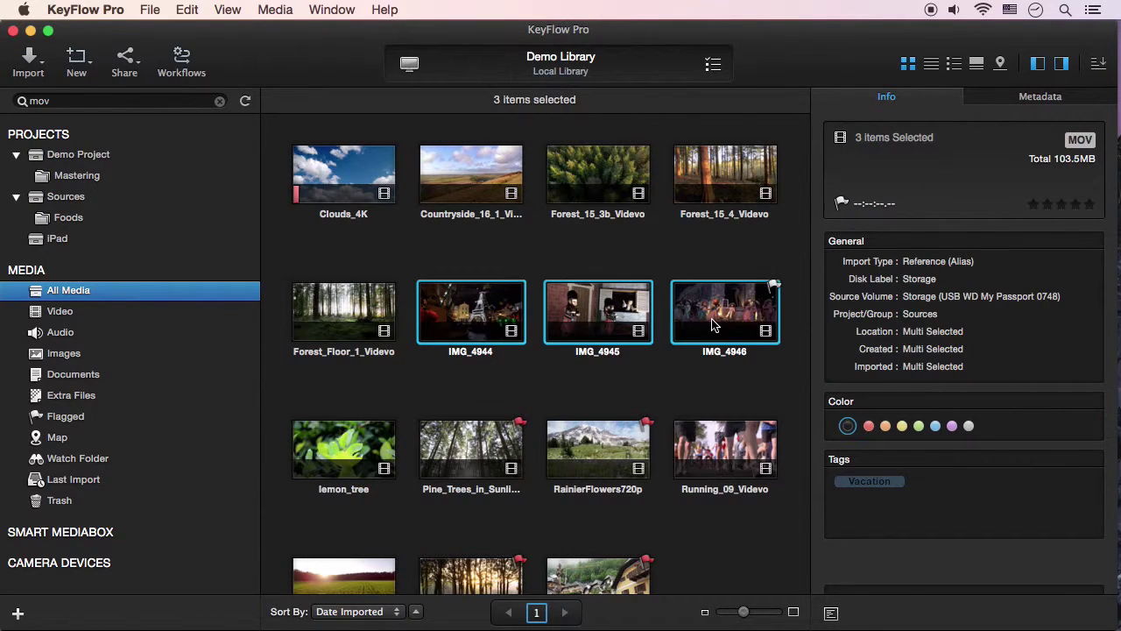
left_click(924, 481)
type("Everland")
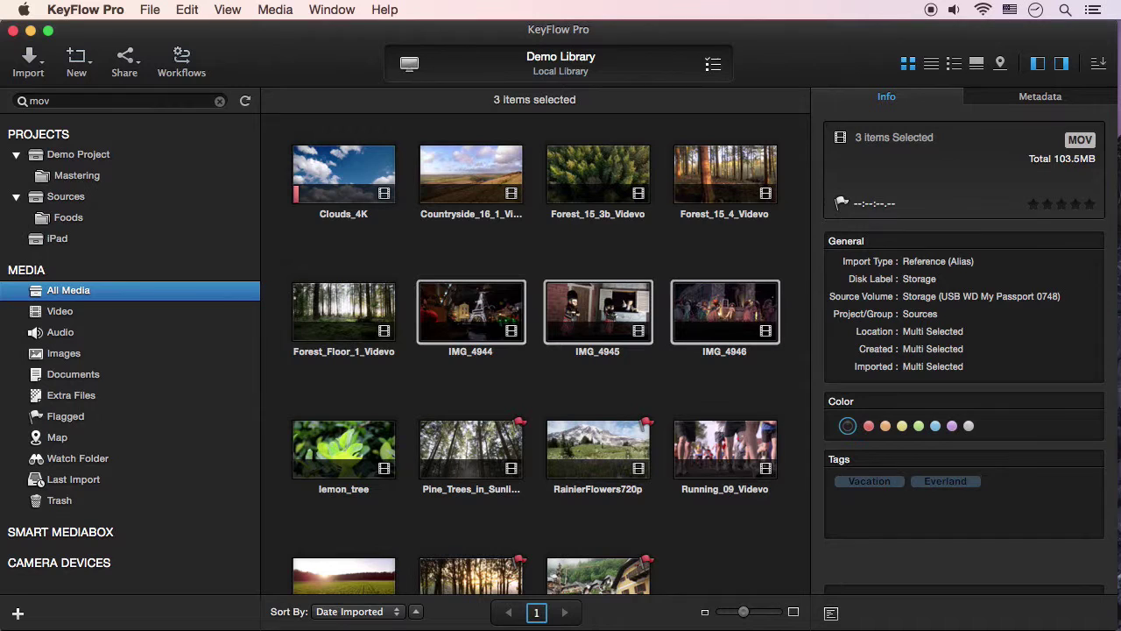
Search 'everland' to confirm only IMG_4944–IMG_4946 appear, then clear the search.
left_click(218, 101)
type("everland")
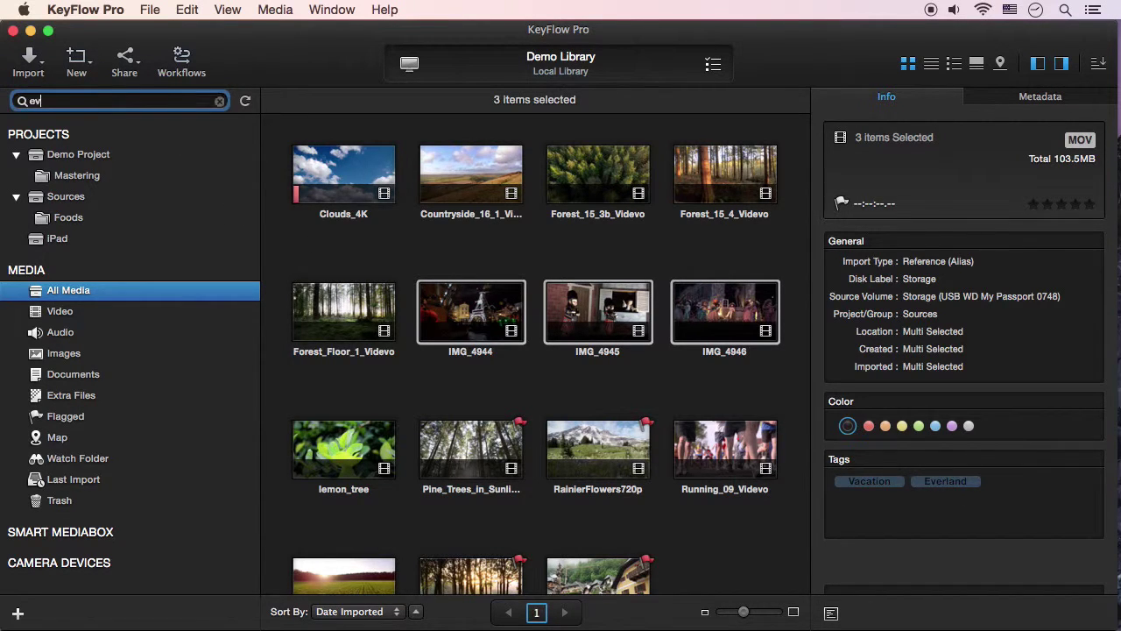
key("Return")
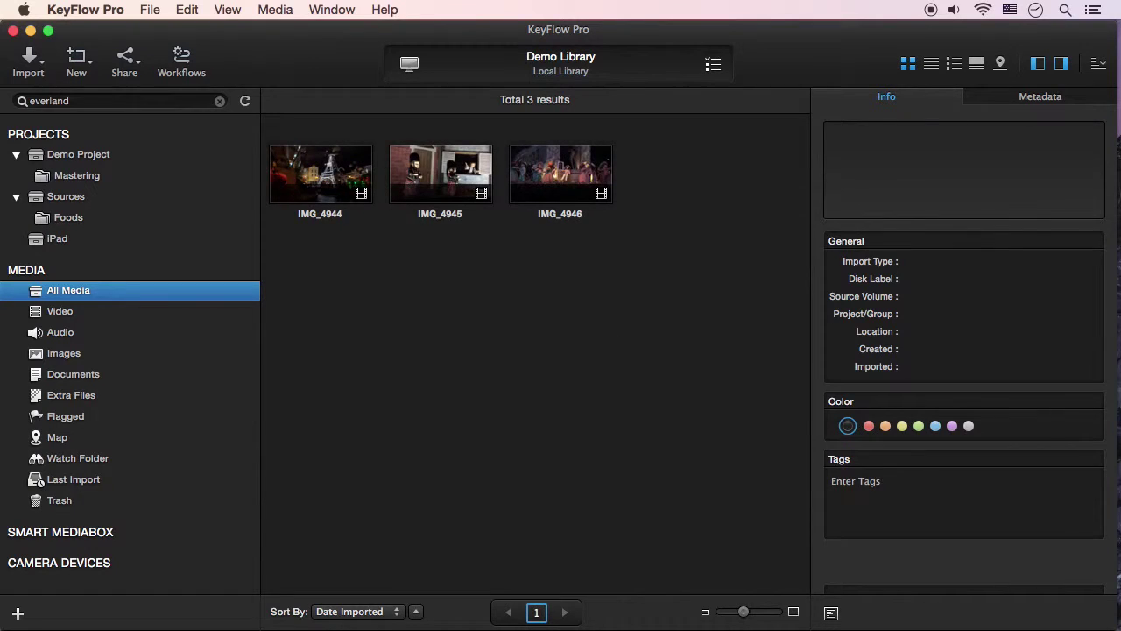
left_click(220, 101)
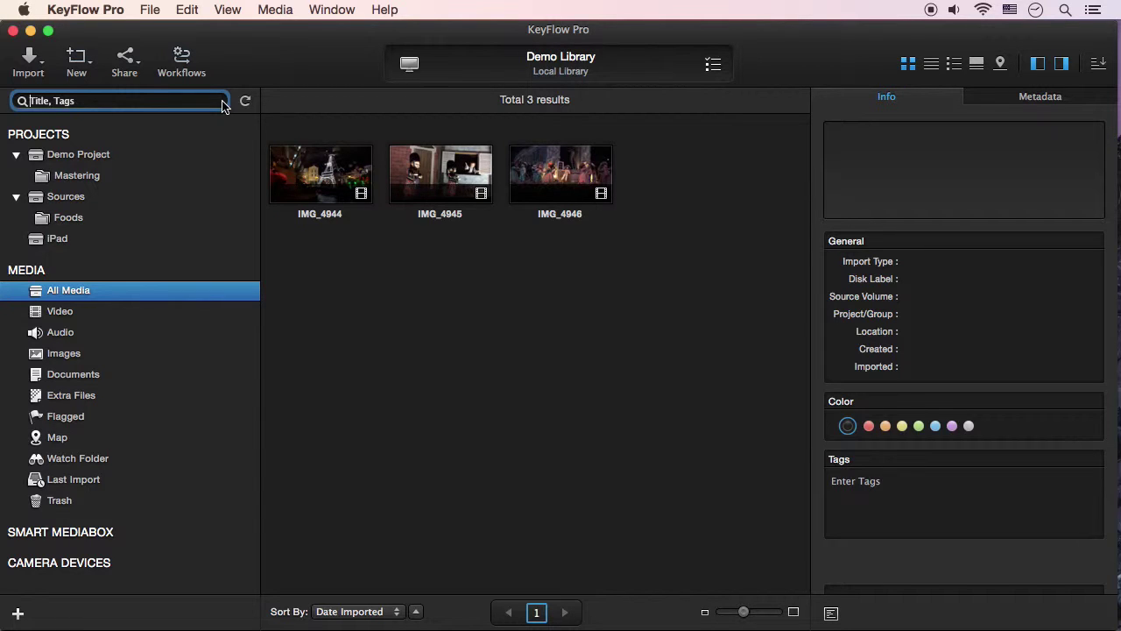
Search 'boracay and sunset', then 'sunset or sunrise', inspecting results like sunrise-phu-quoc-island-ocean.
type("boracay and sunset")
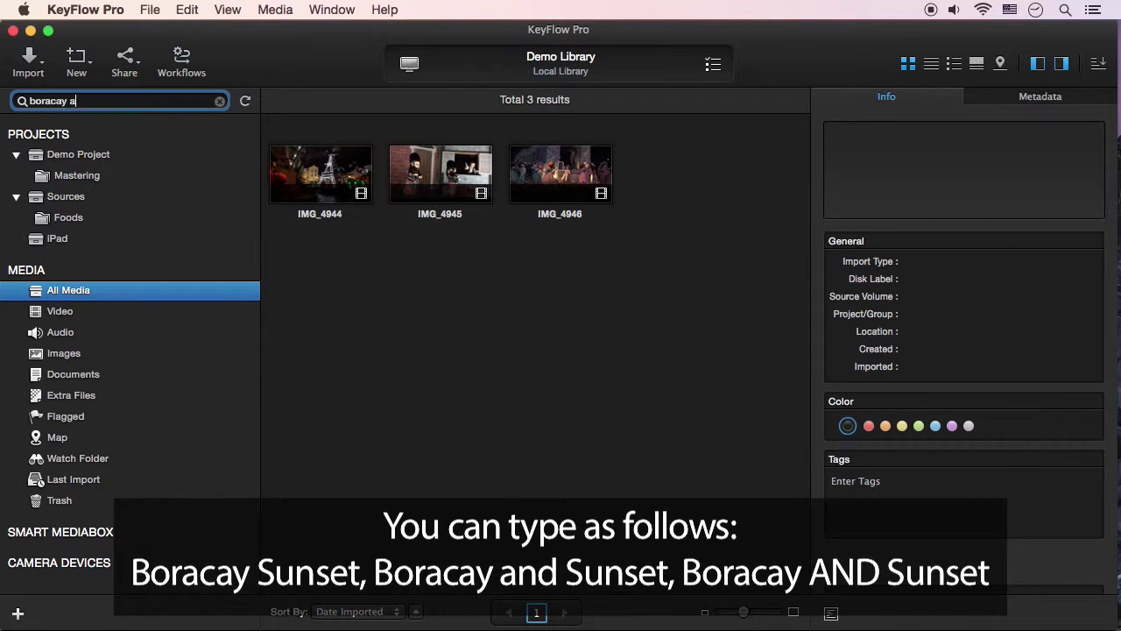
left_click(343, 174)
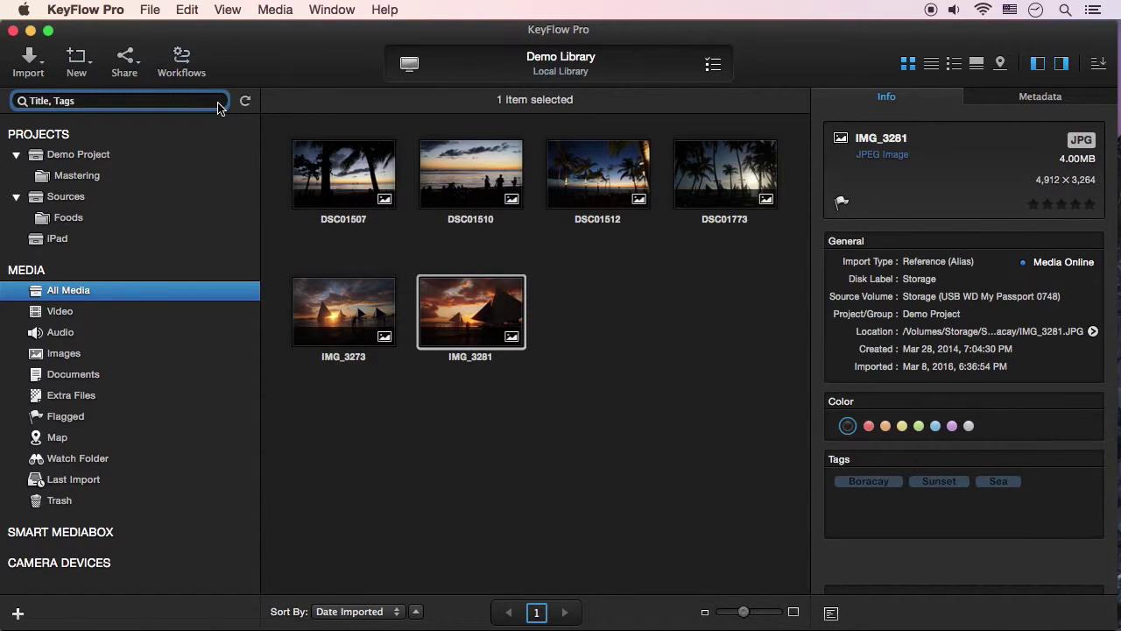
type("sunset")
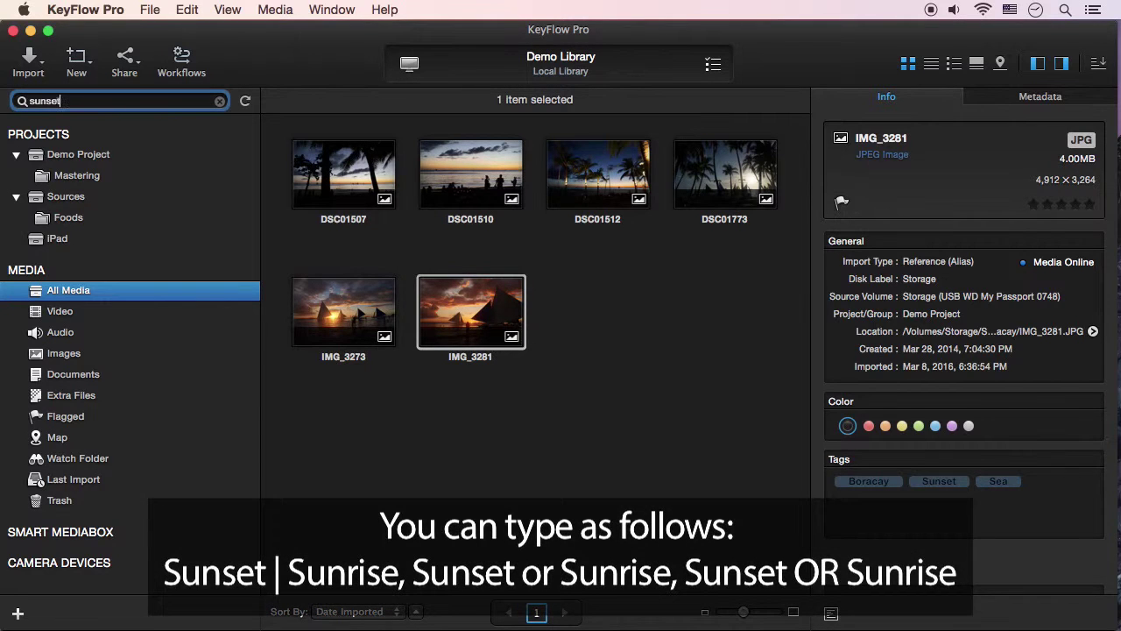
type(" or sunrise")
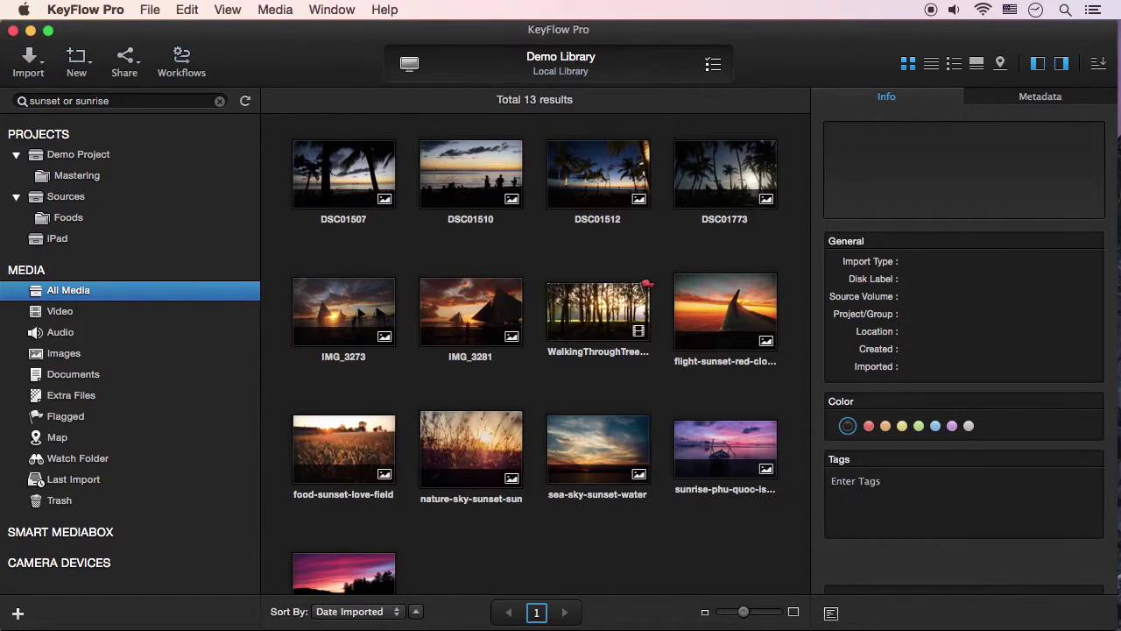
left_click(373, 179)
left_click(718, 453)
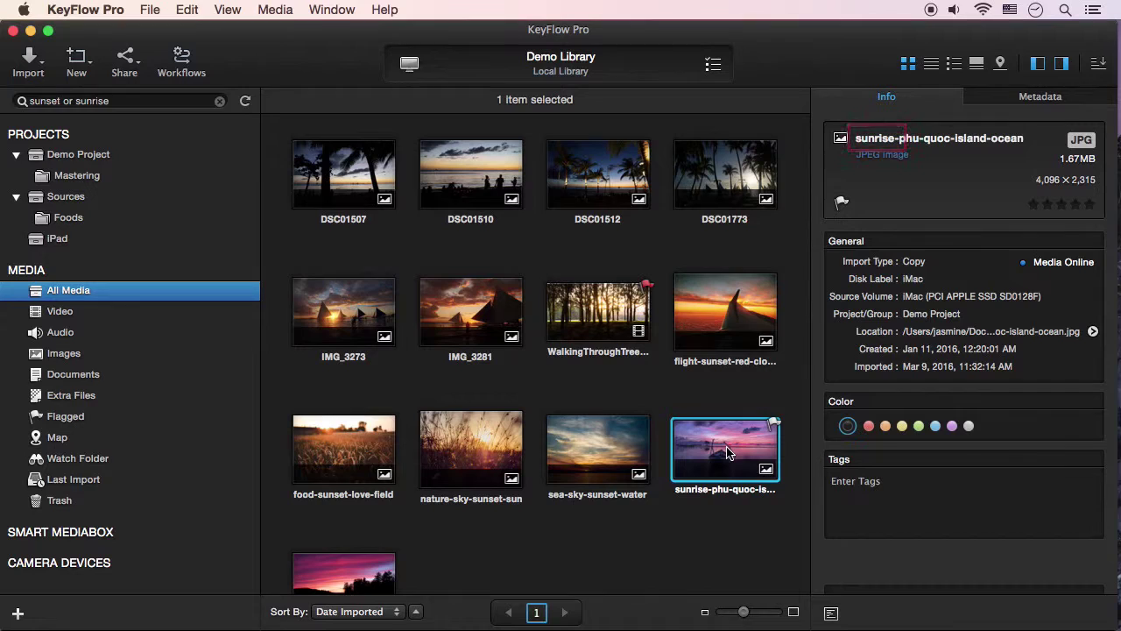
Search the exact phrase "taste is good" and view the first food result's Note.
left_click(219, 101)
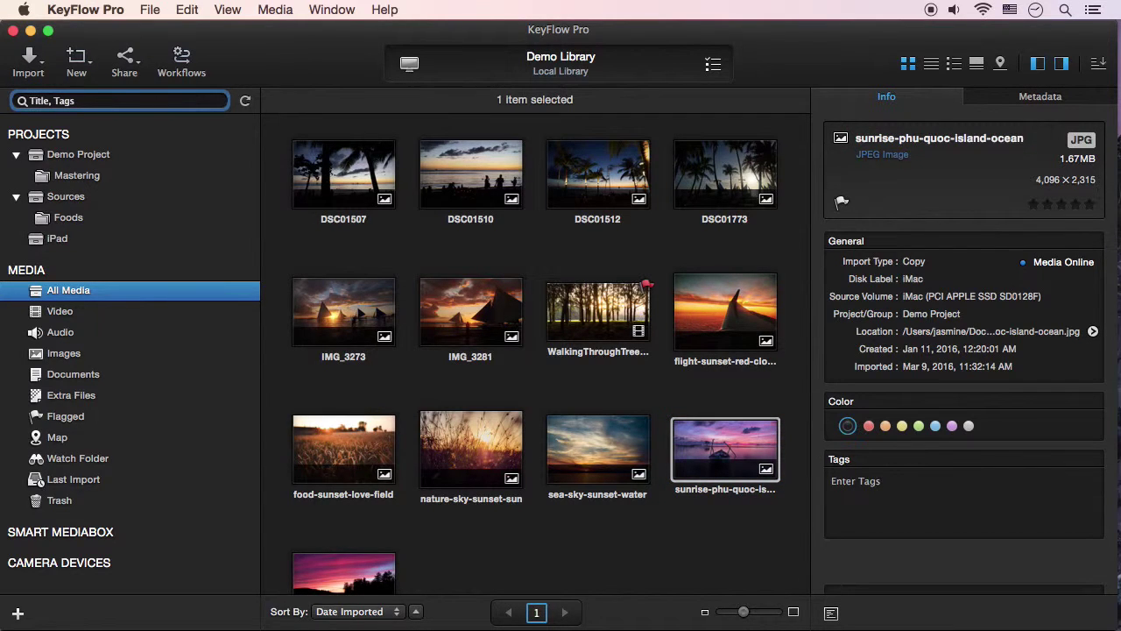
type("\"taste is good\"")
left_click(321, 172)
left_click(1019, 99)
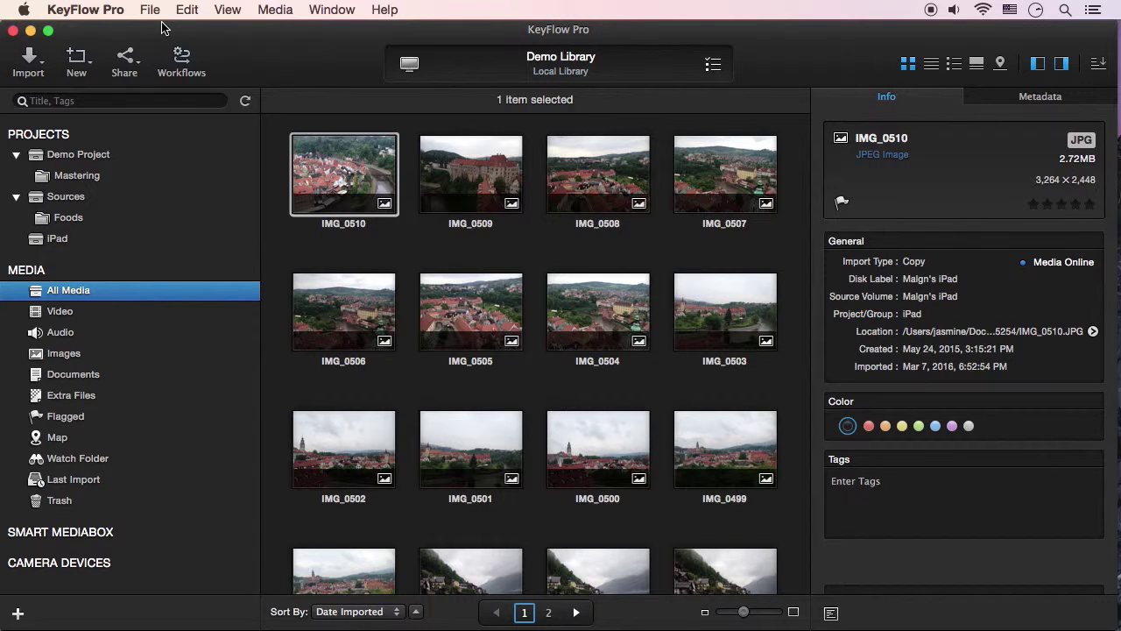
left_click(85, 10)
left_click(98, 55)
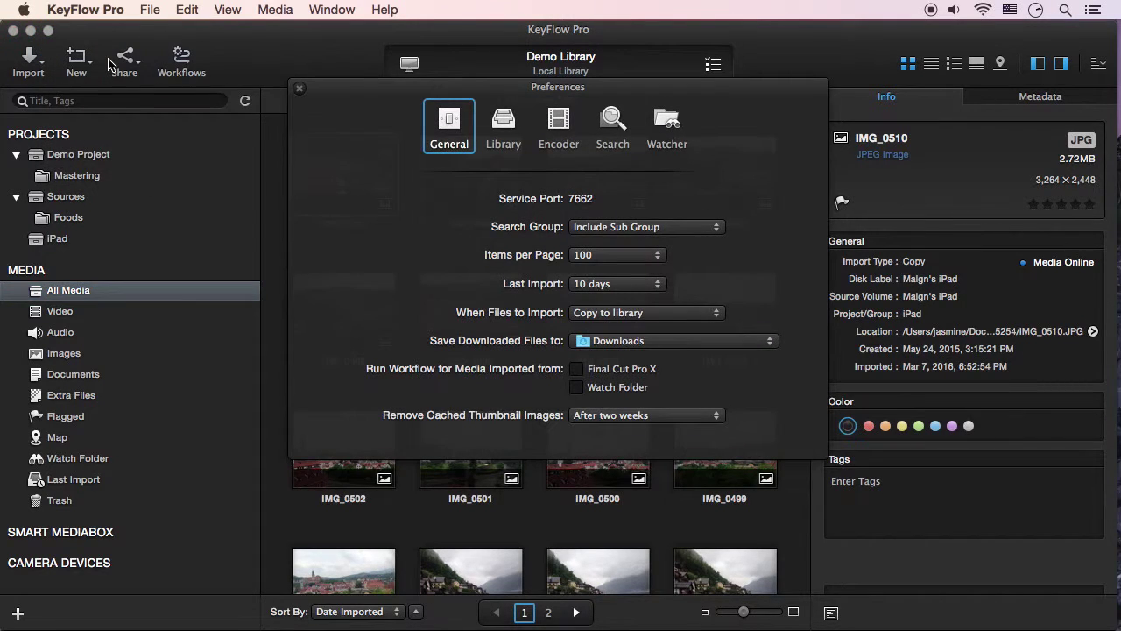
left_click(614, 128)
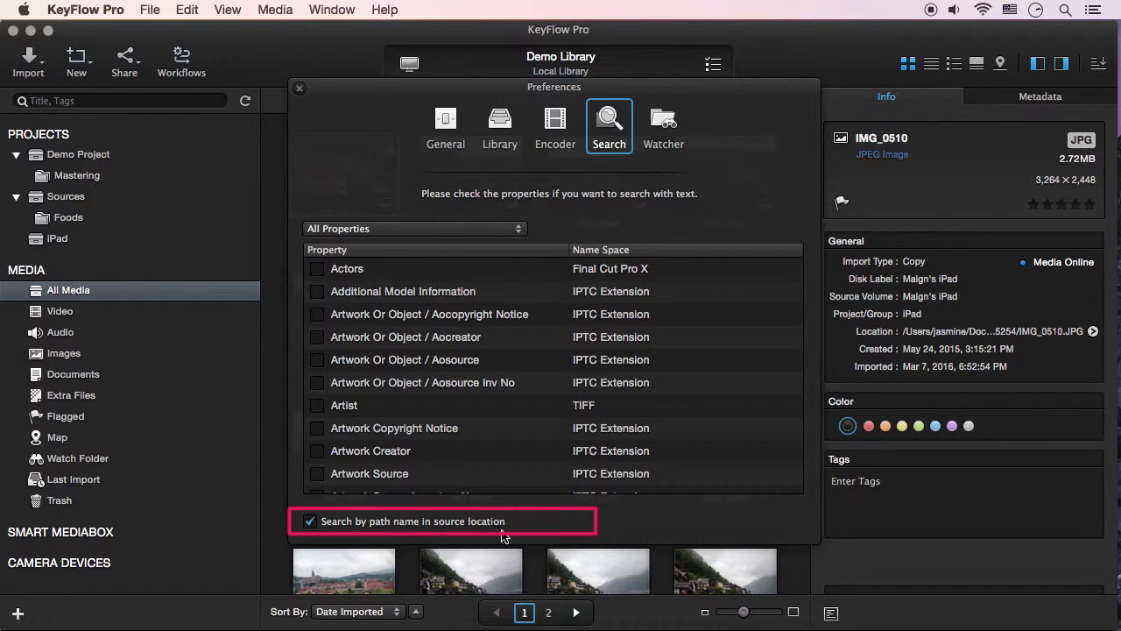
key("super+w")
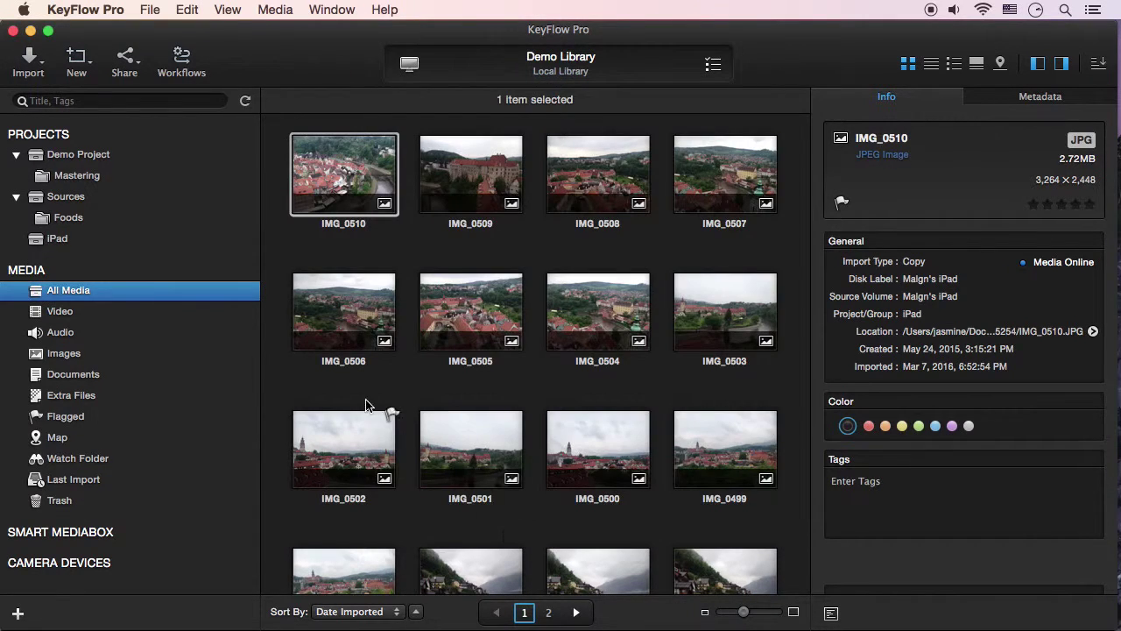
Search titles and tags for 'insert shots'.
left_click(87, 101)
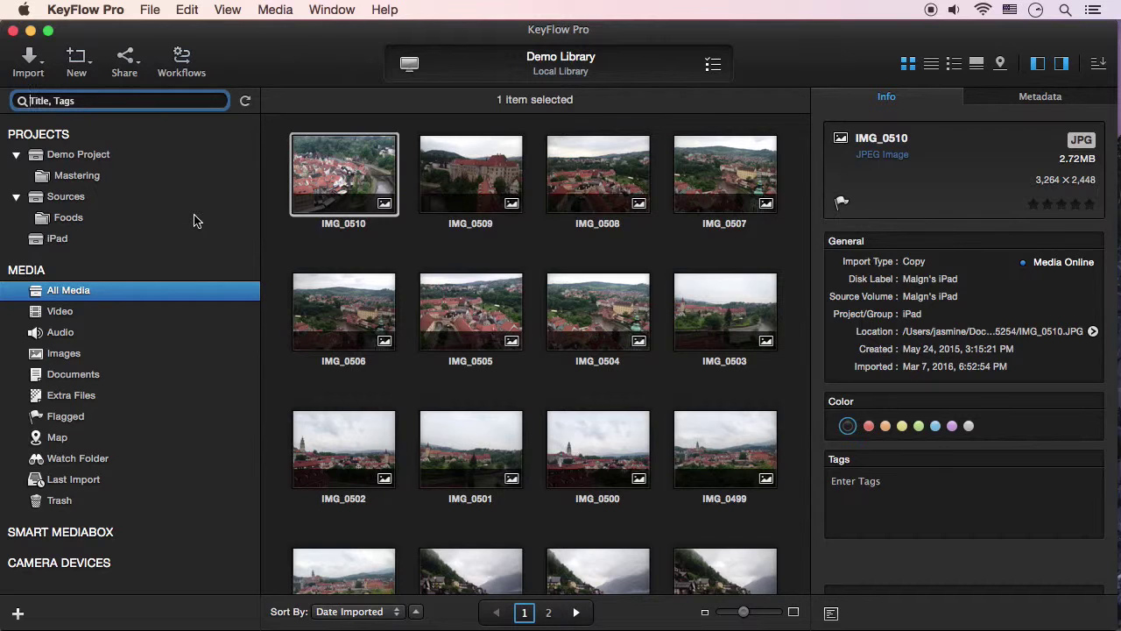
type("insert shots")
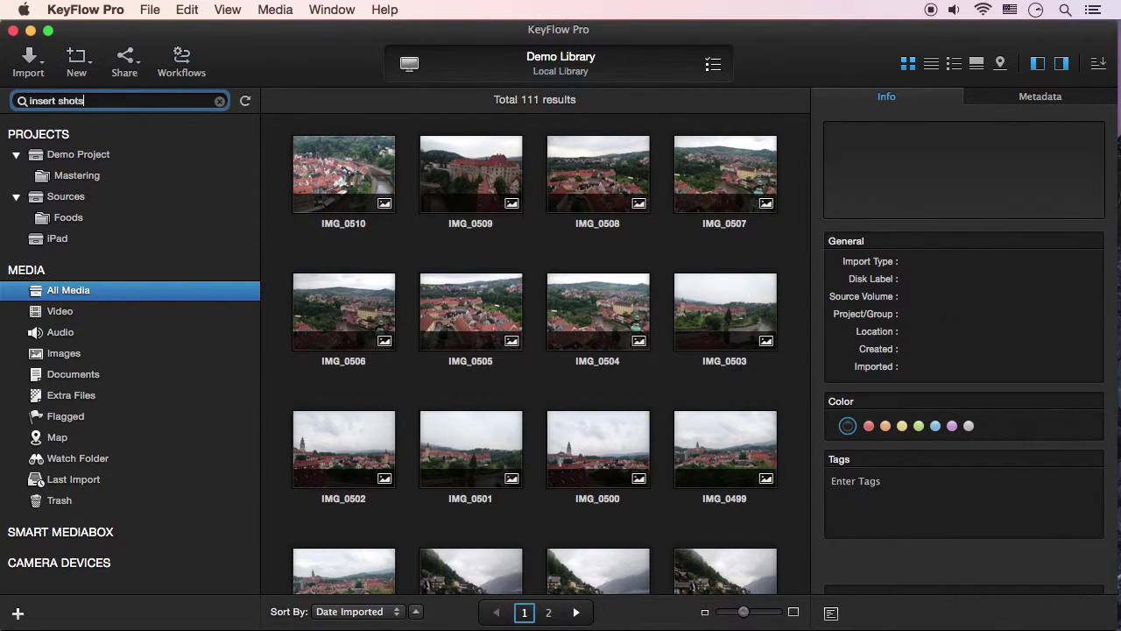
key("Return")
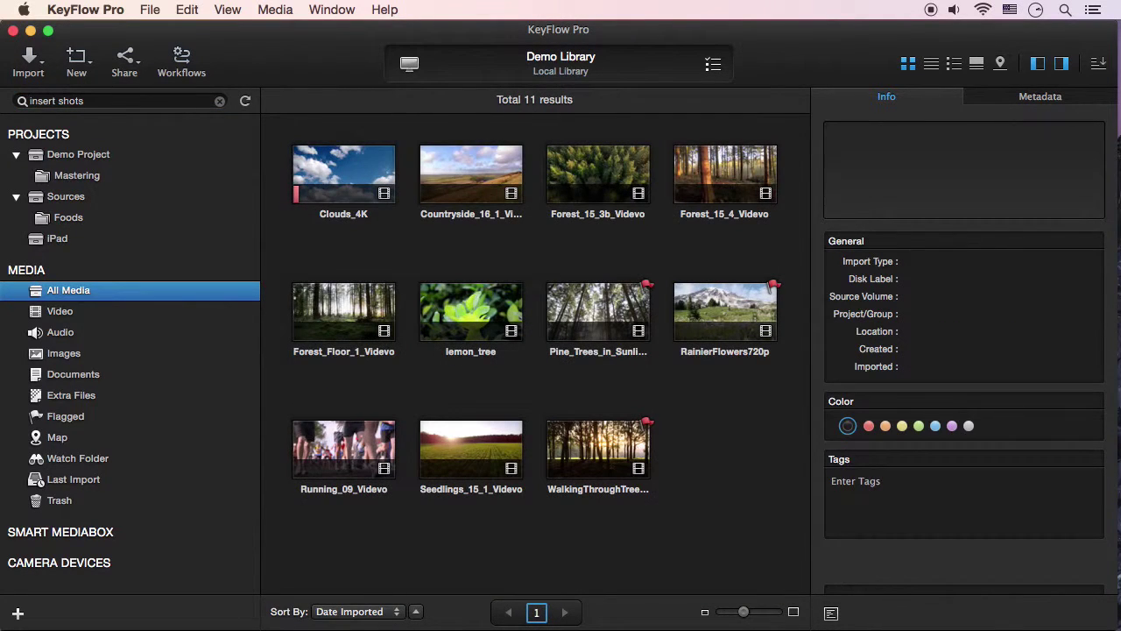
Reveal the Countryside_16_1_Videvo clip in Finder, then return to KeyFlow Pro.
left_click(504, 180)
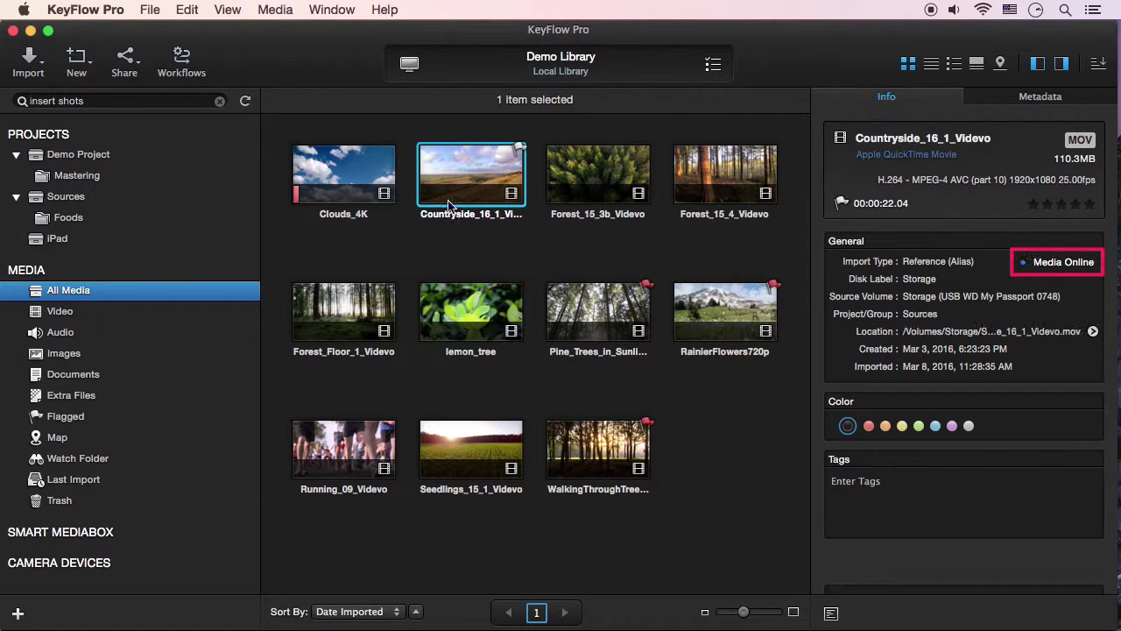
left_click(1093, 332)
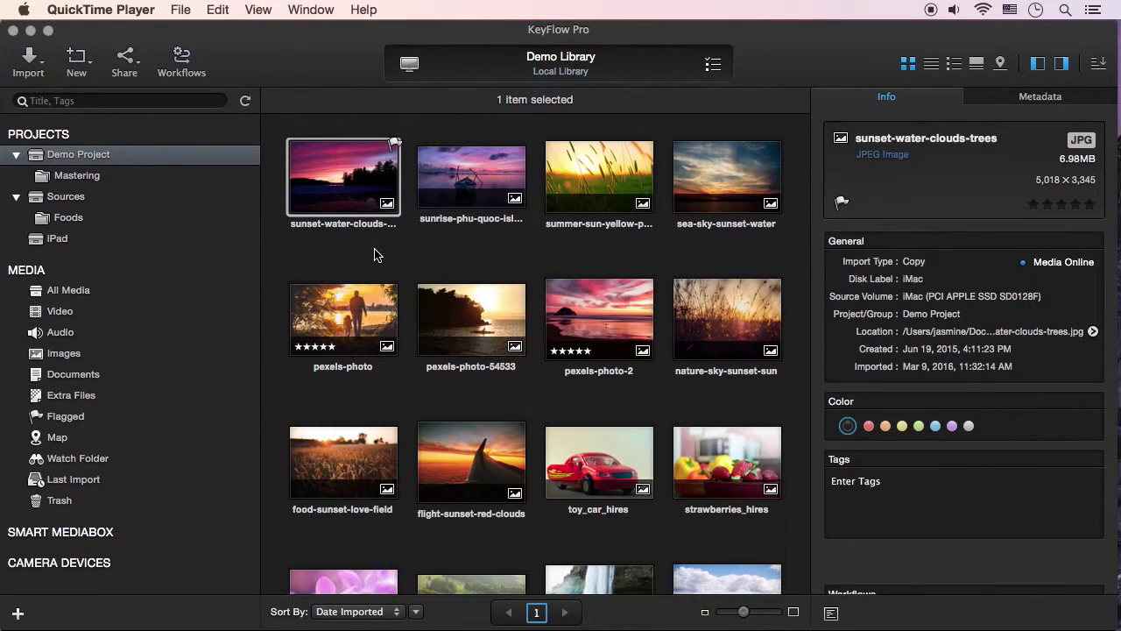
left_click(374, 255)
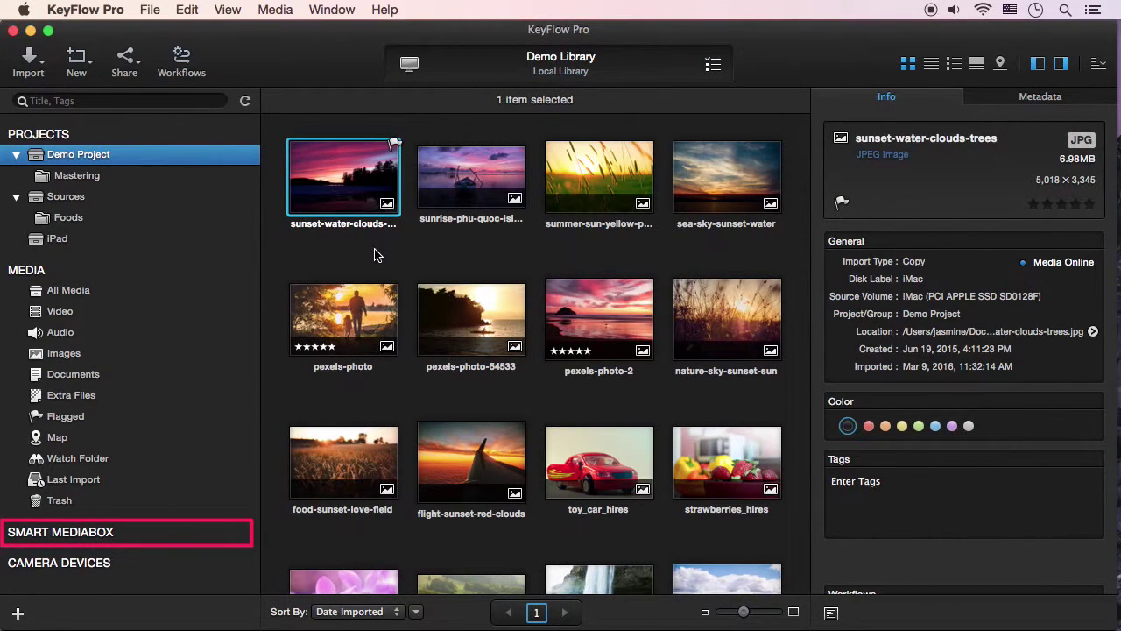
Start a new Smart MediaBox titled 'Recently Imported' with Kind set to Image.
left_click(83, 64)
left_click(170, 193)
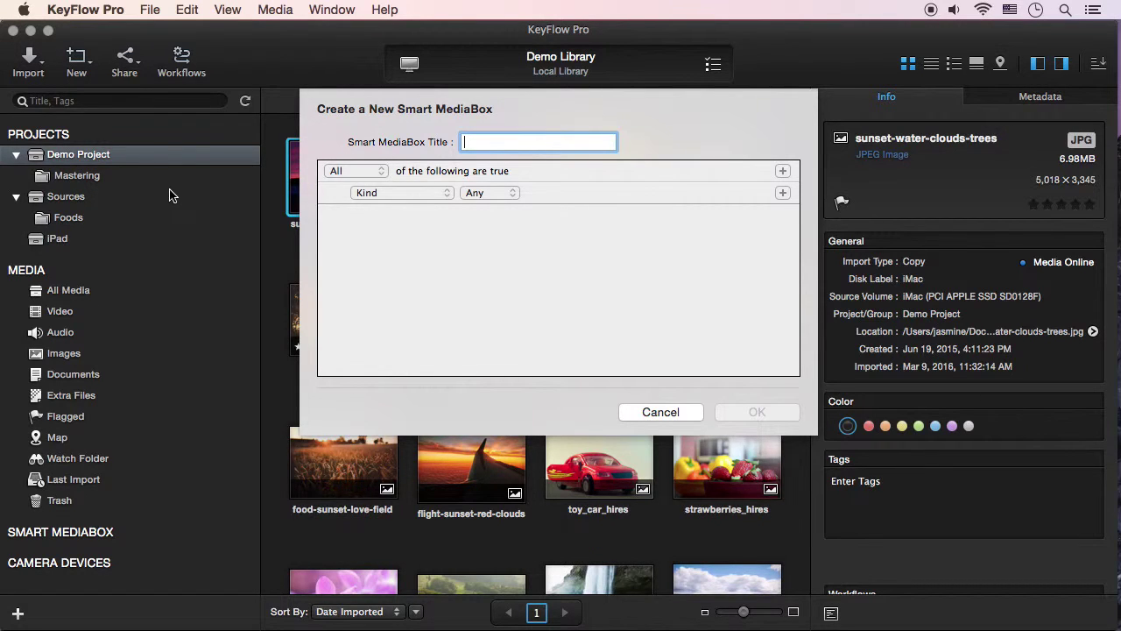
type("Recently Imported")
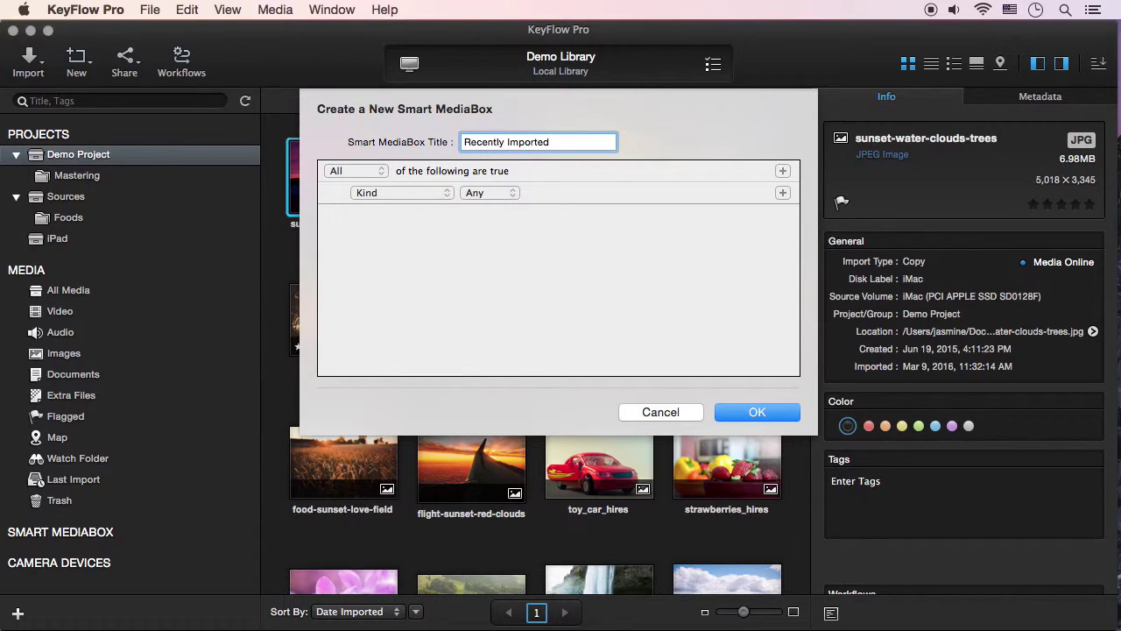
left_click(487, 193)
left_click(512, 233)
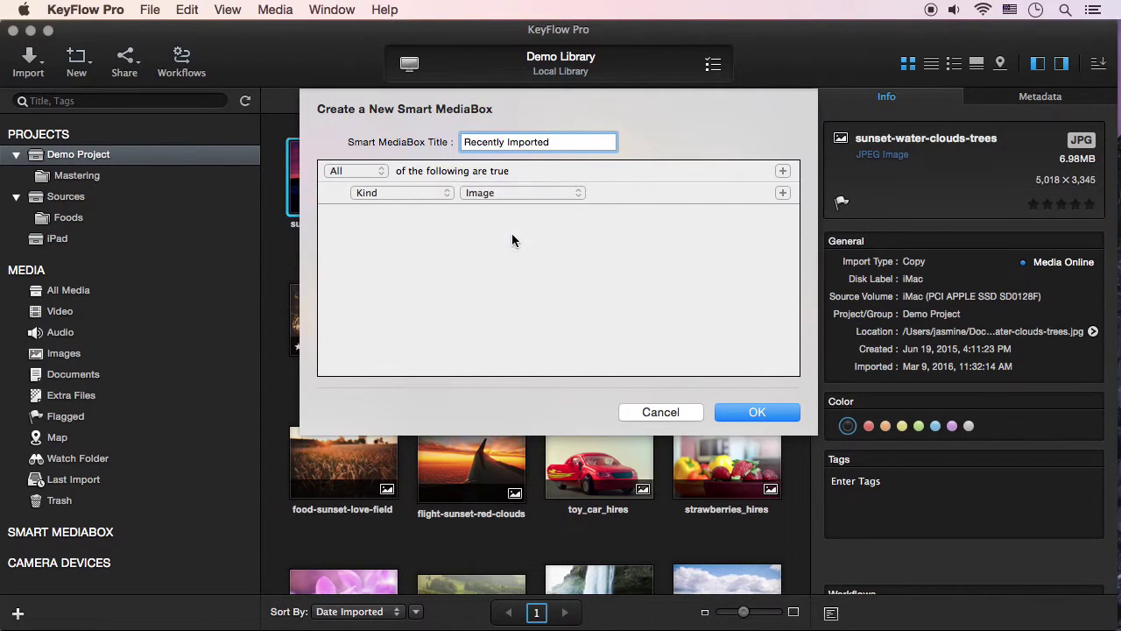
Add a Date Imported within last 1 hours condition, confirm, and show Favorites.
left_click(782, 194)
left_click(414, 214)
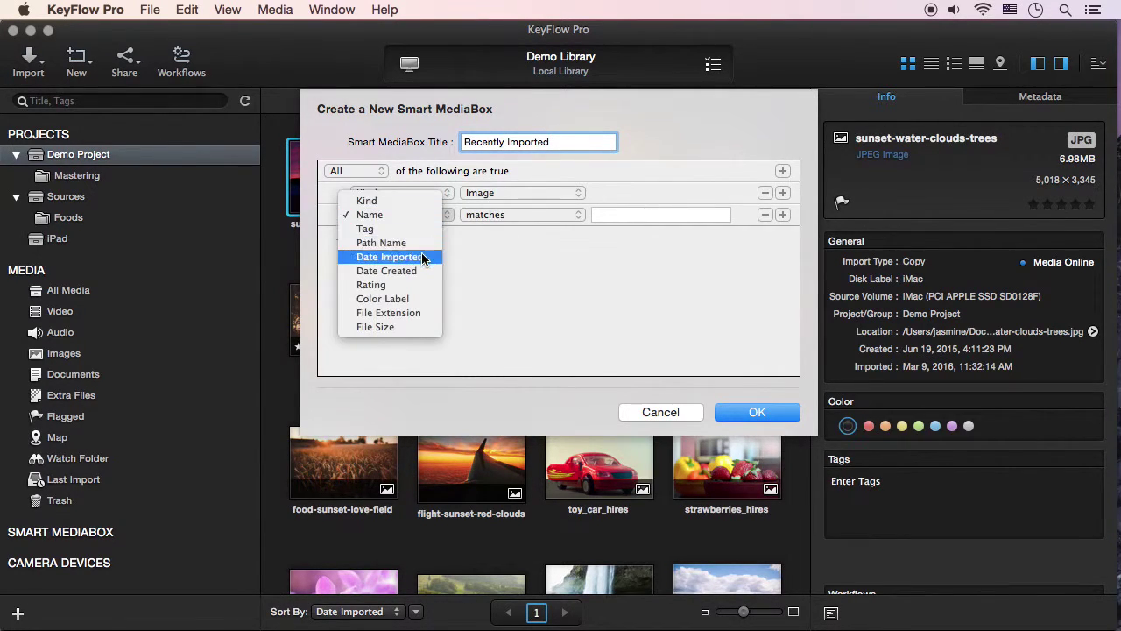
left_click(423, 256)
left_click(593, 215)
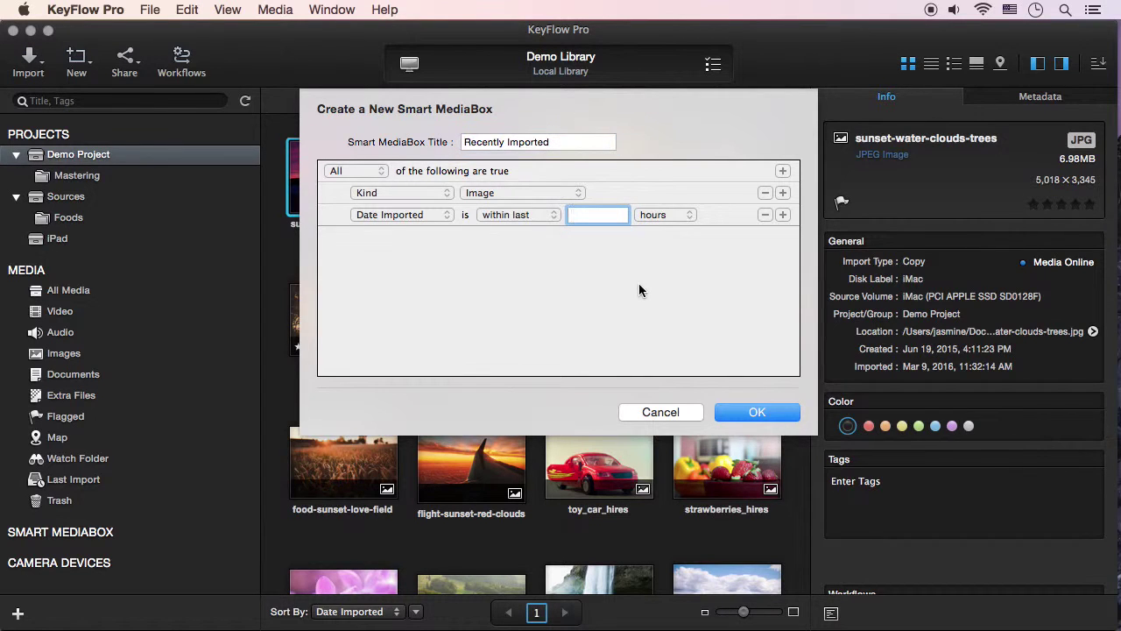
type("1")
left_click(758, 412)
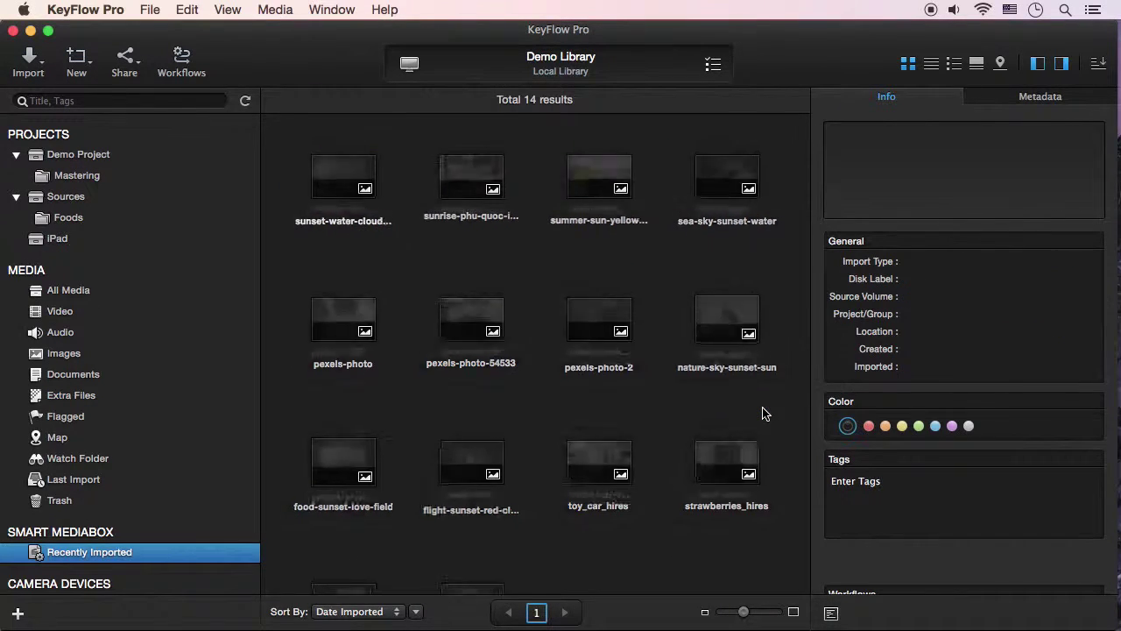
key("Down")
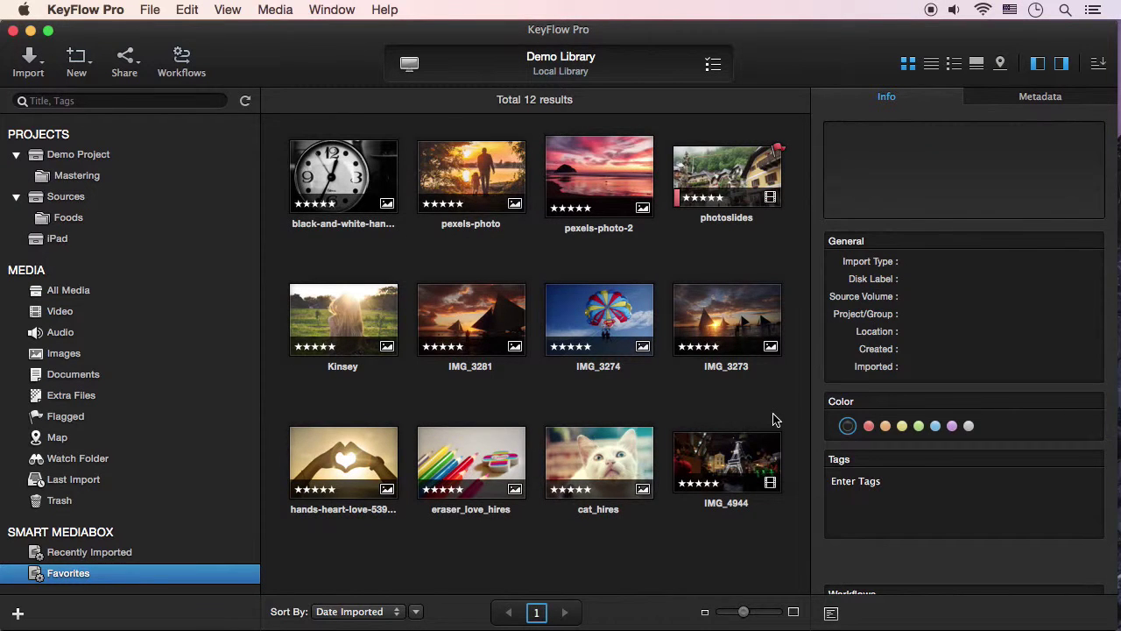
Change the Favorites box's Kind to Video and move it above Recently Imported.
double_click(146, 578)
left_click(508, 193)
left_click(514, 211)
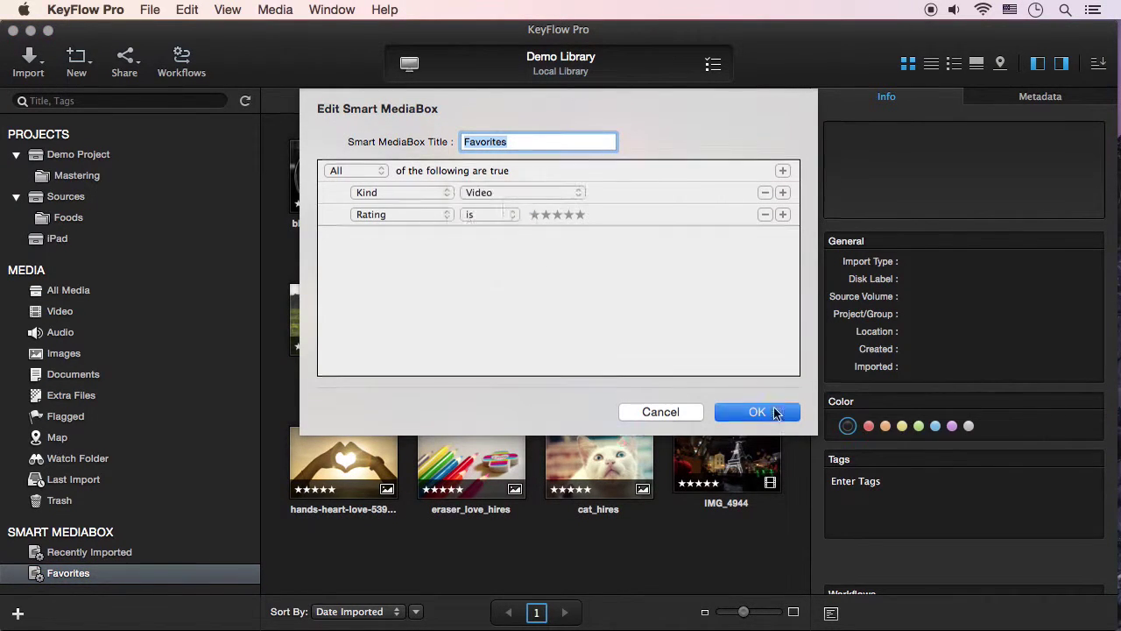
left_click(775, 414)
left_click_drag(99, 579, 110, 550)
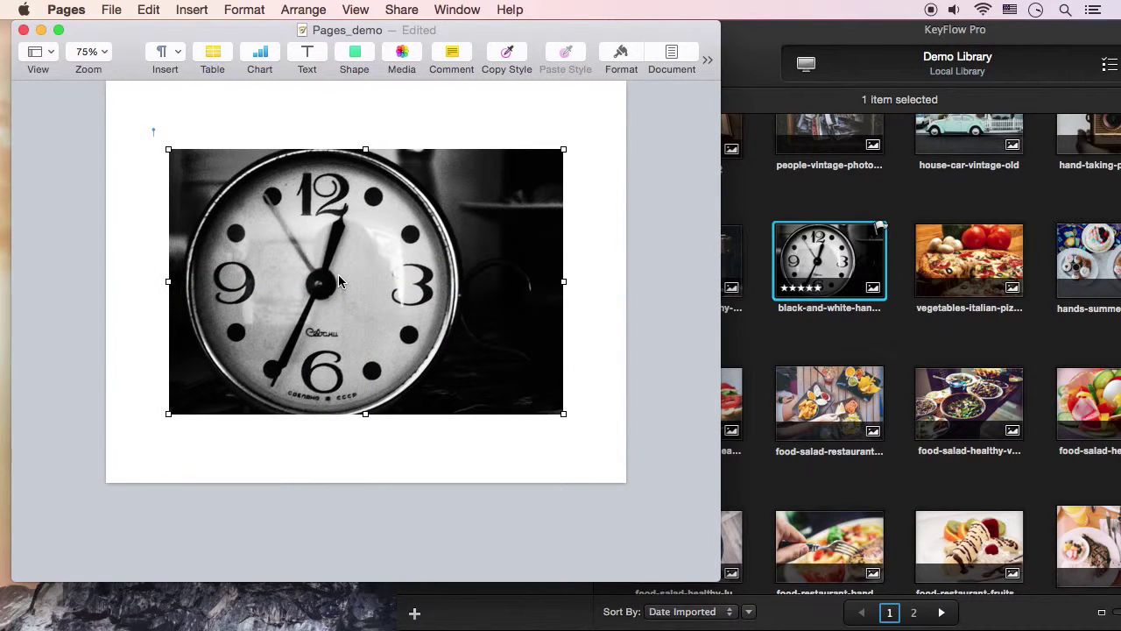
Drag IMG_4945 into the Final Cut Pro timeline after IMG_4944 and play it.
left_click_drag(687, 372, 284, 465)
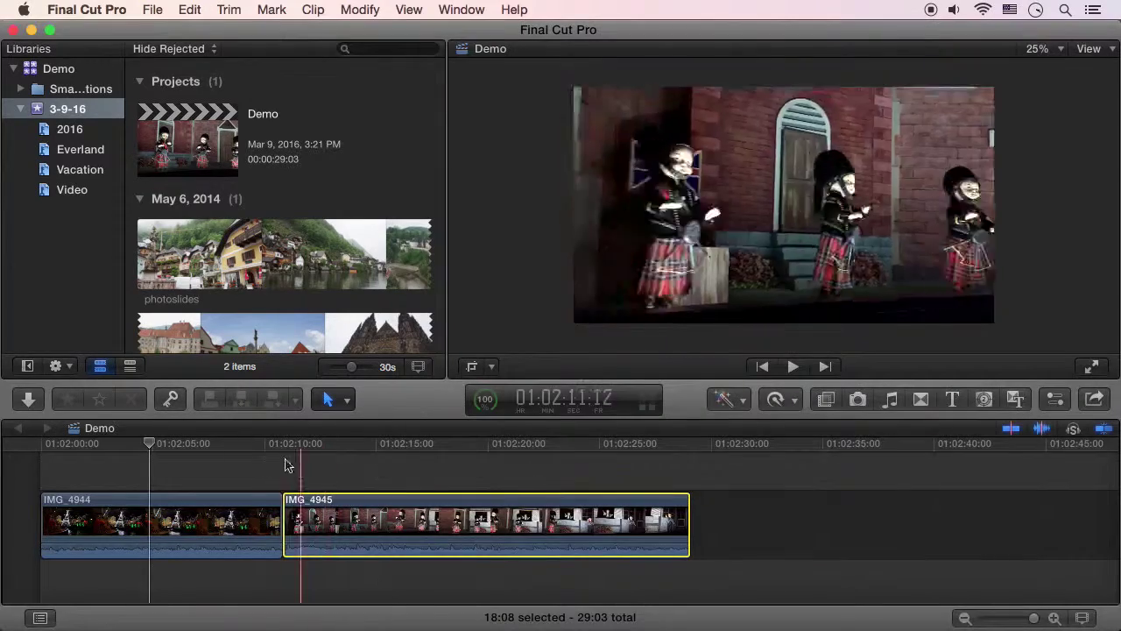
key("space")
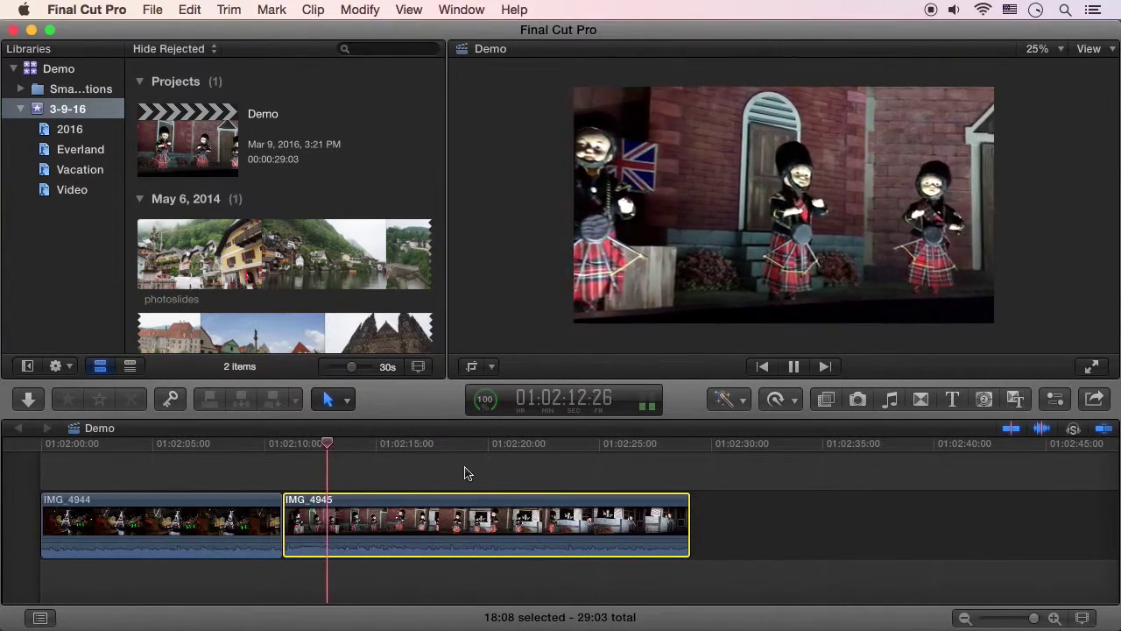